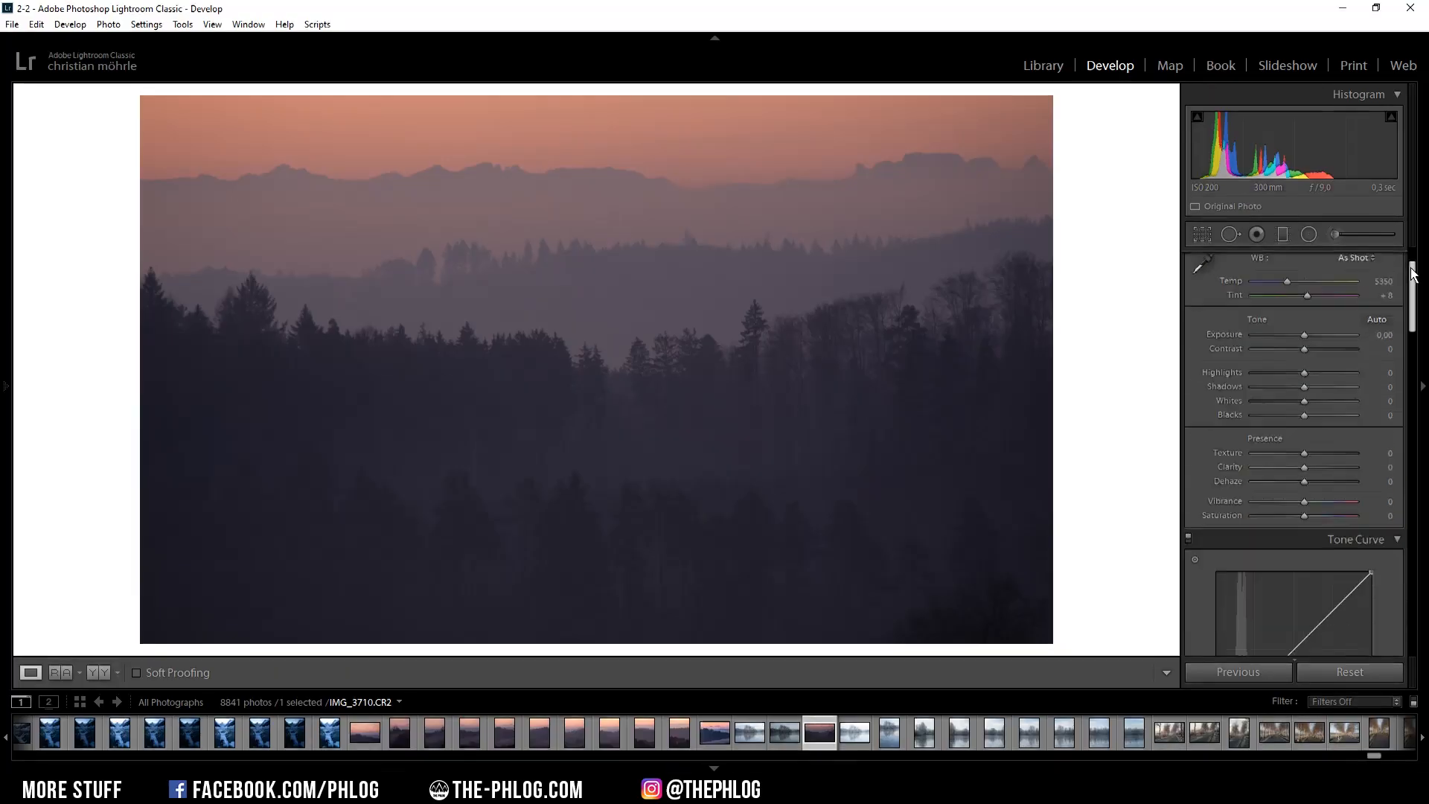
# Remove chromatic aberration and enable the lens profile corrections for the Sigma 70-300mm lens, comparing the photo with and without the profile
pyautogui.moveTo(1417, 328); pyautogui.dragTo(1414, 476)
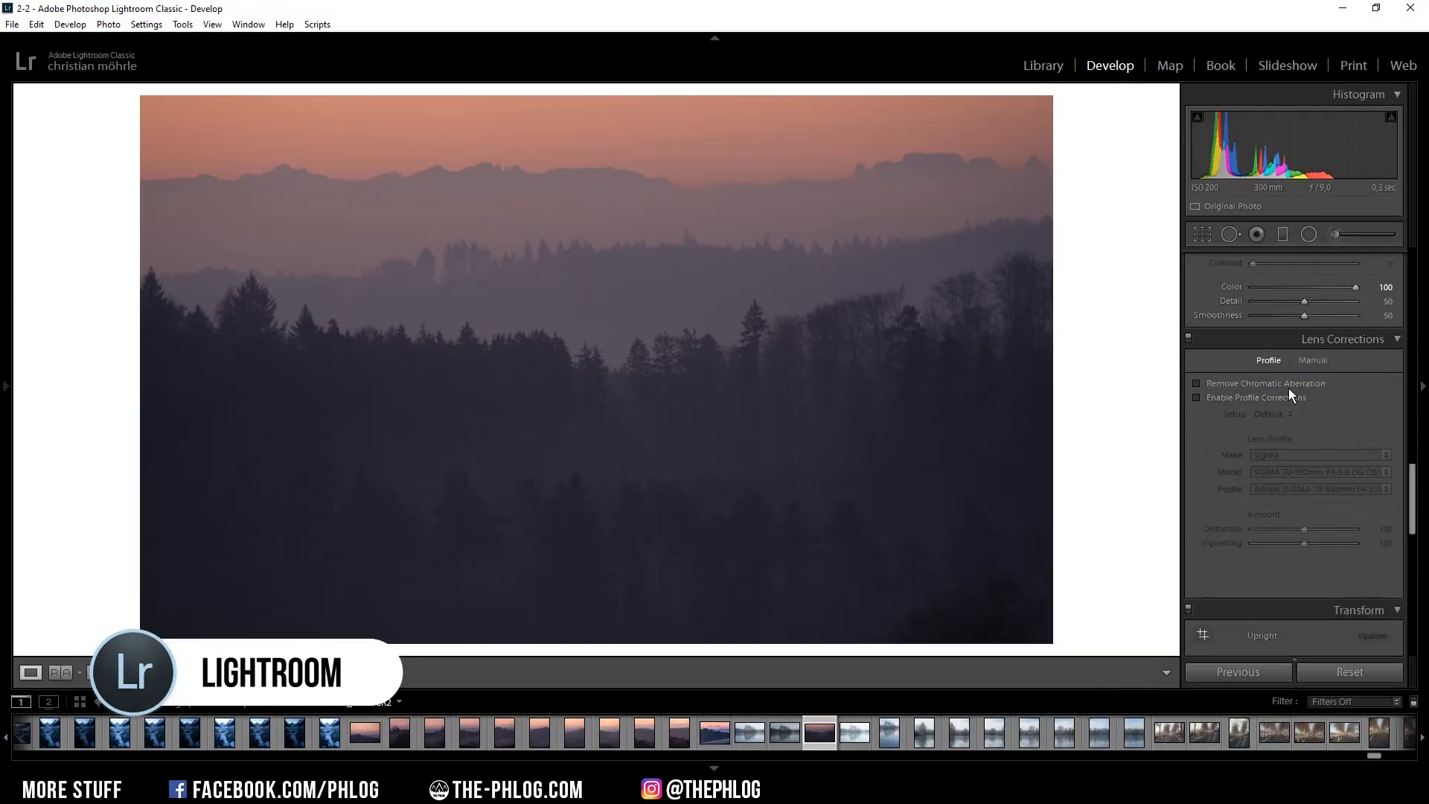
pyautogui.click(1235, 383)
pyautogui.click(1234, 398)
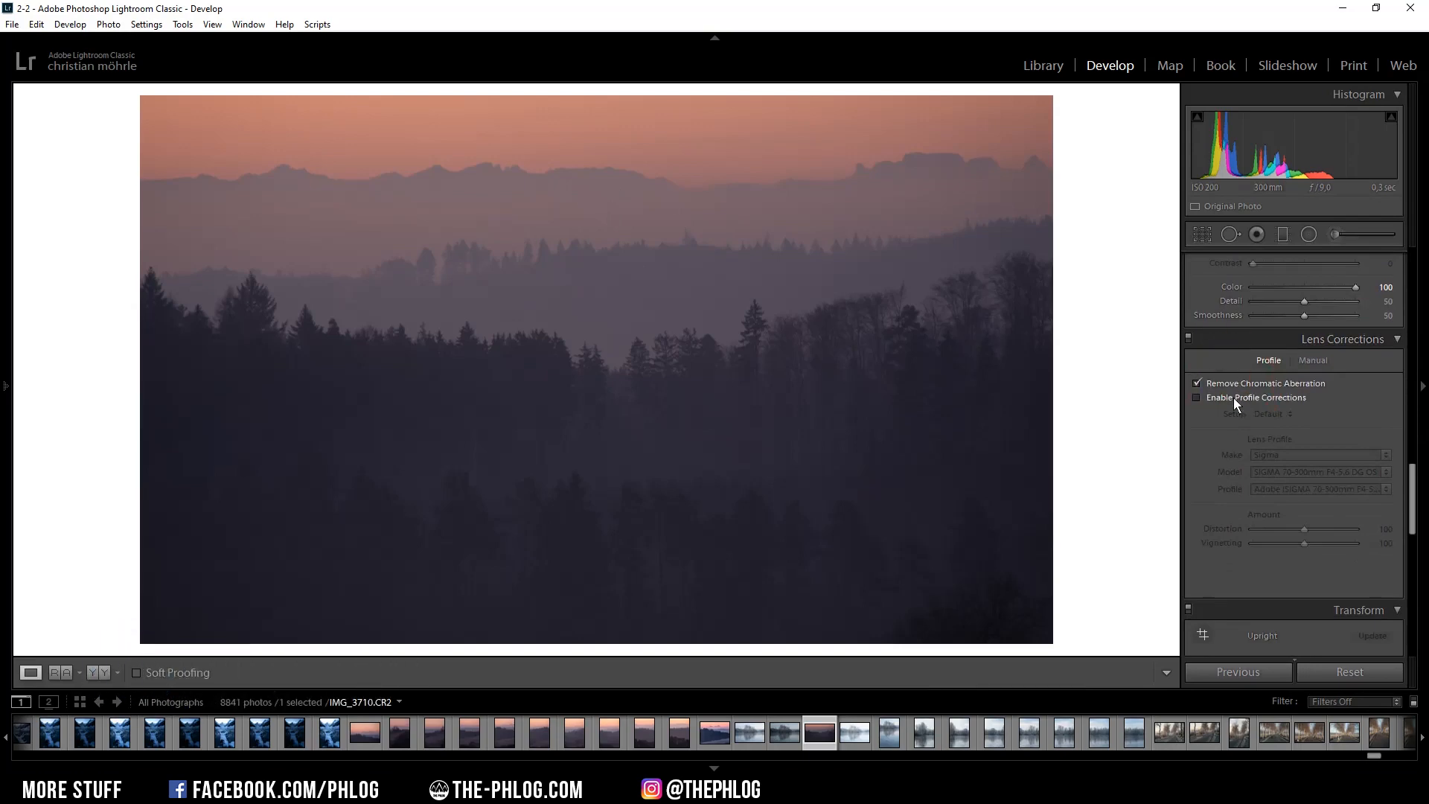
pyautogui.click(1235, 397)
pyautogui.click(1234, 398)
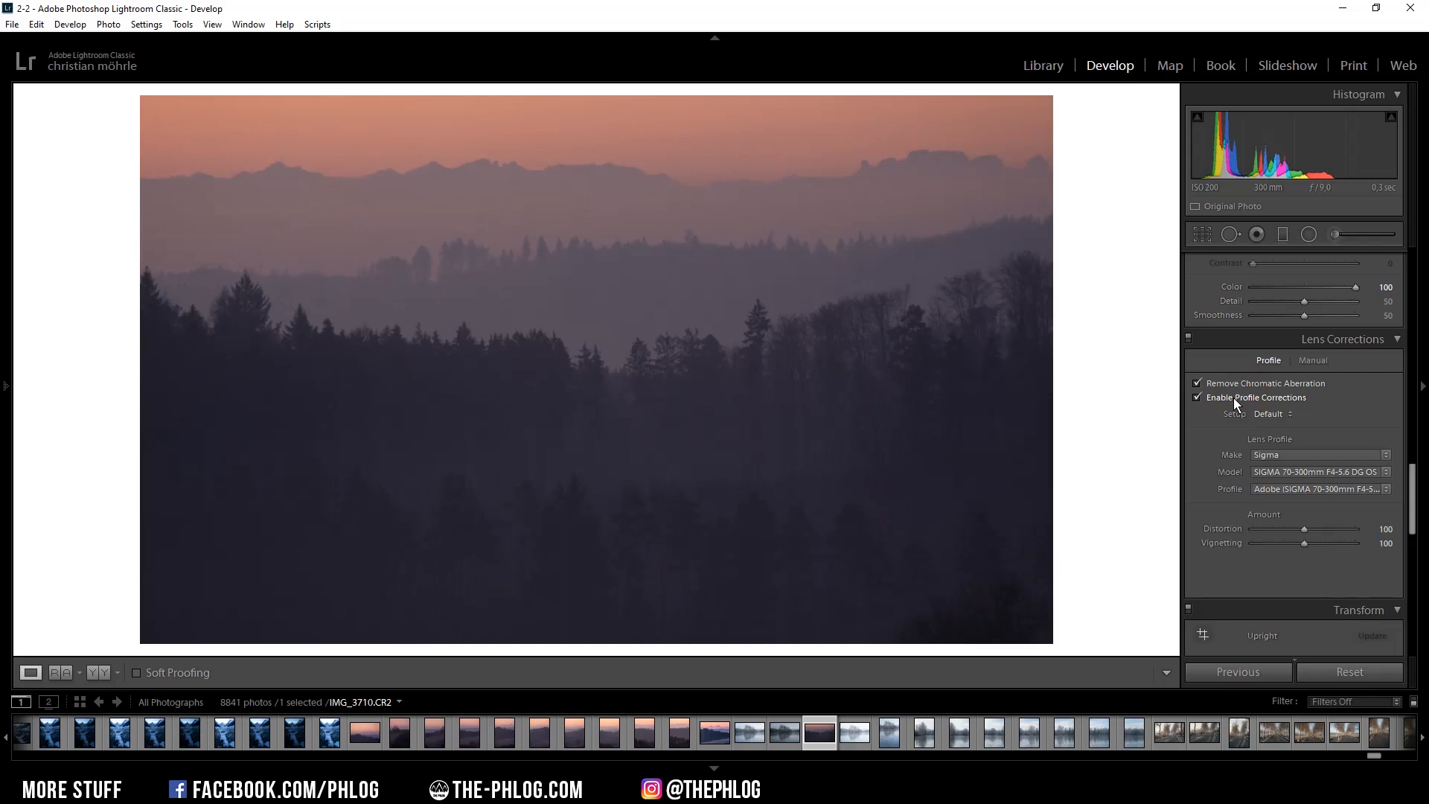
pyautogui.click(1235, 398)
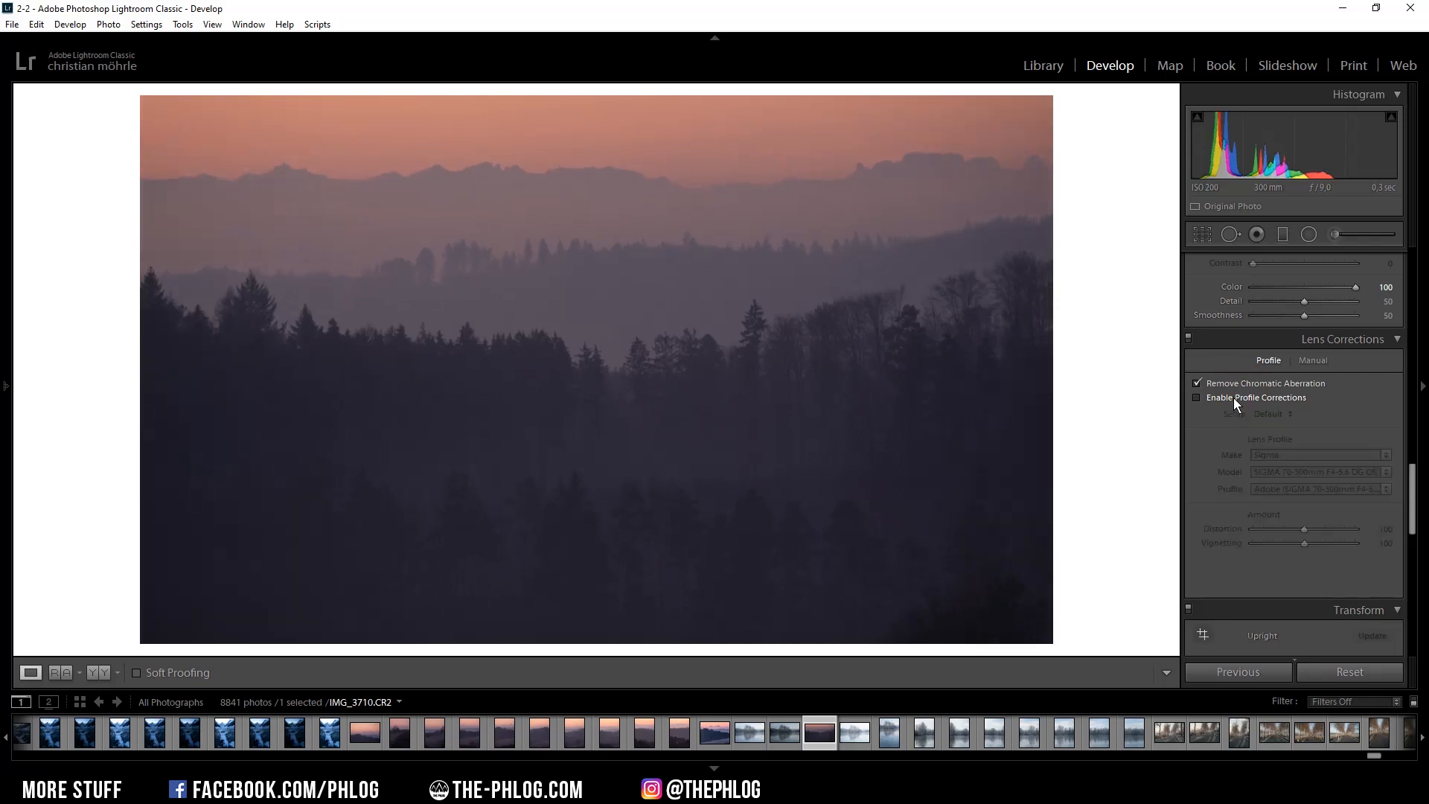
pyautogui.click(1234, 397)
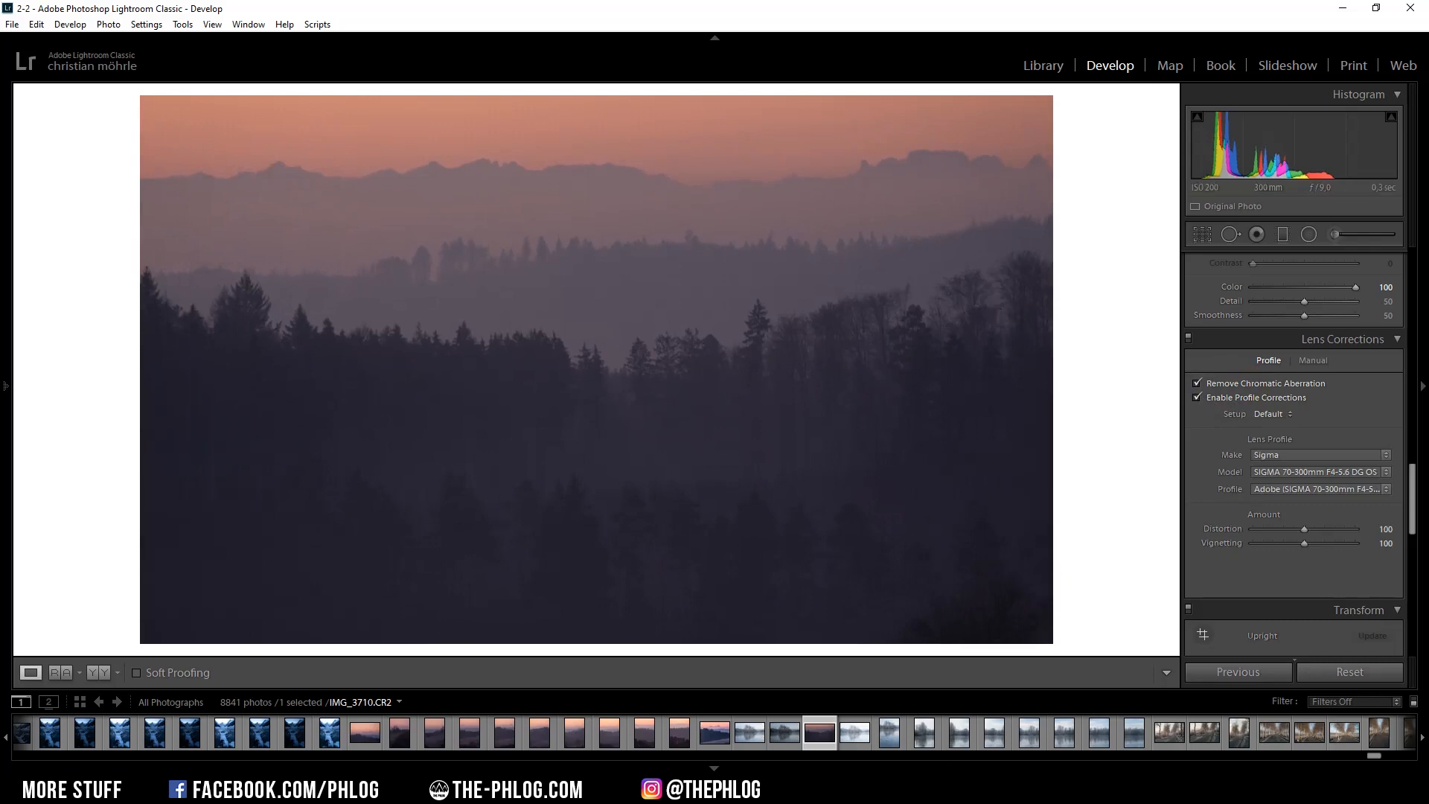
# Apply the Adobe Landscape profile and cool the white balance to temperature 4029 with tint 0
pyautogui.moveTo(1413, 537); pyautogui.dragTo(1404, 294)
pyautogui.click(1266, 308)
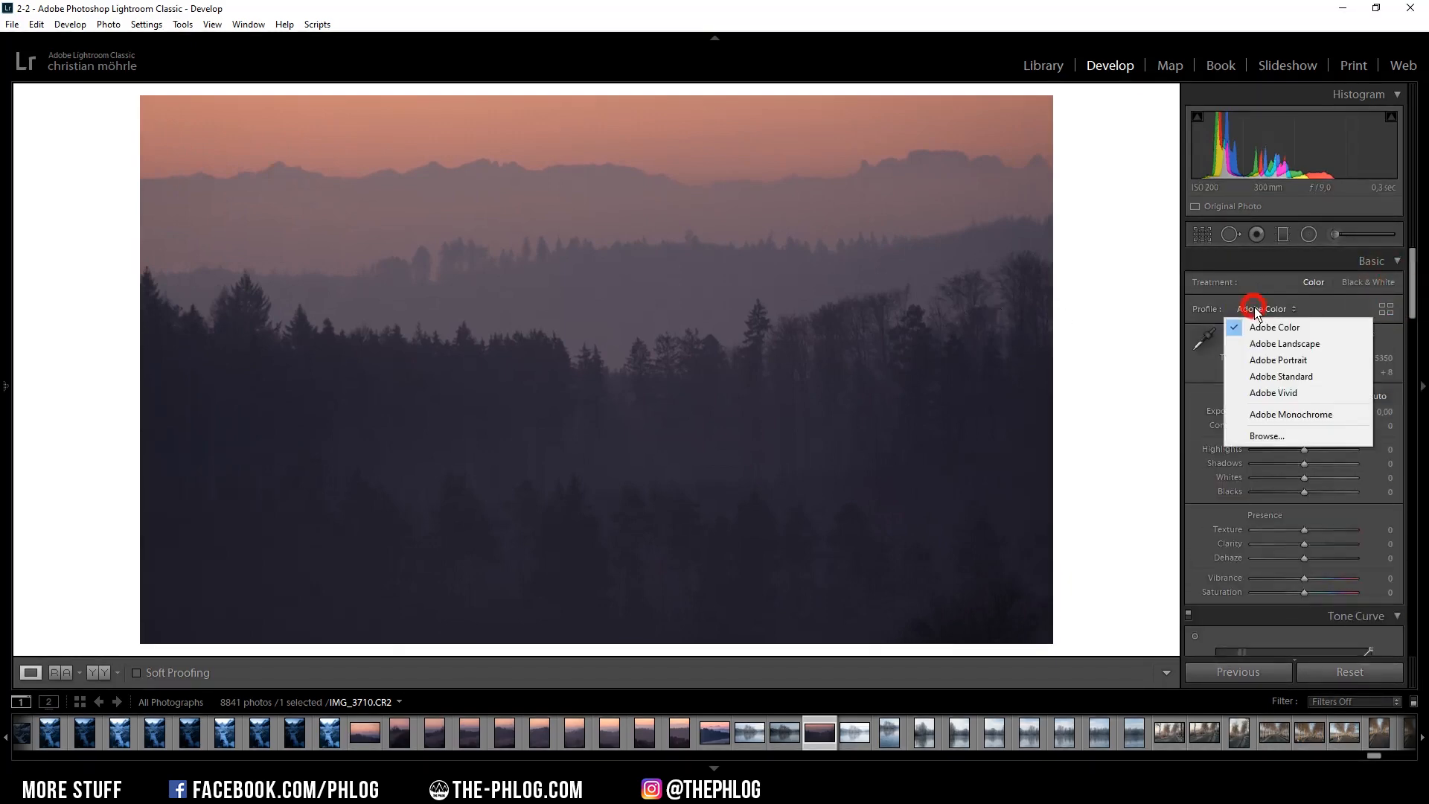
pyautogui.click(1280, 345)
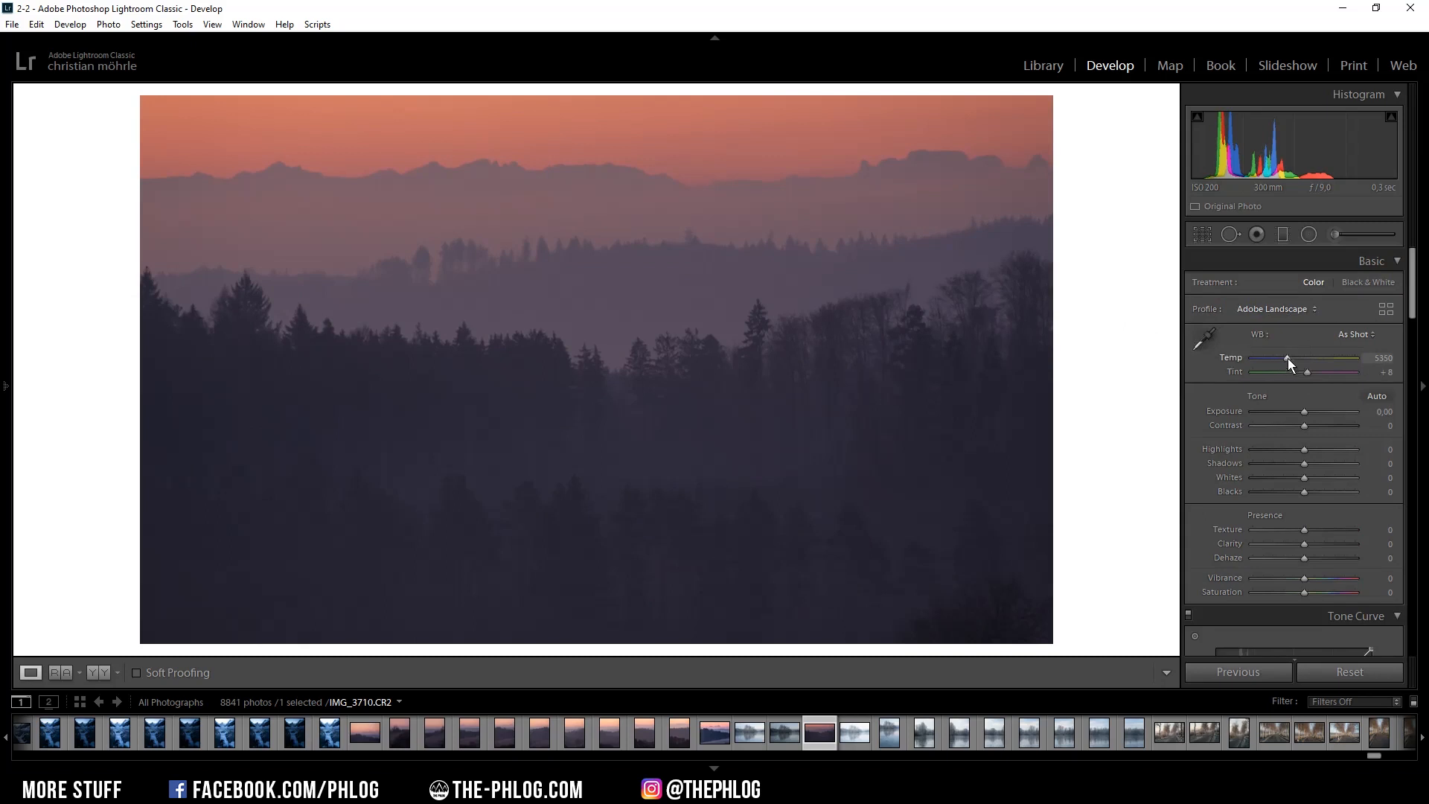
pyautogui.moveTo(1288, 359); pyautogui.dragTo(1282, 359)
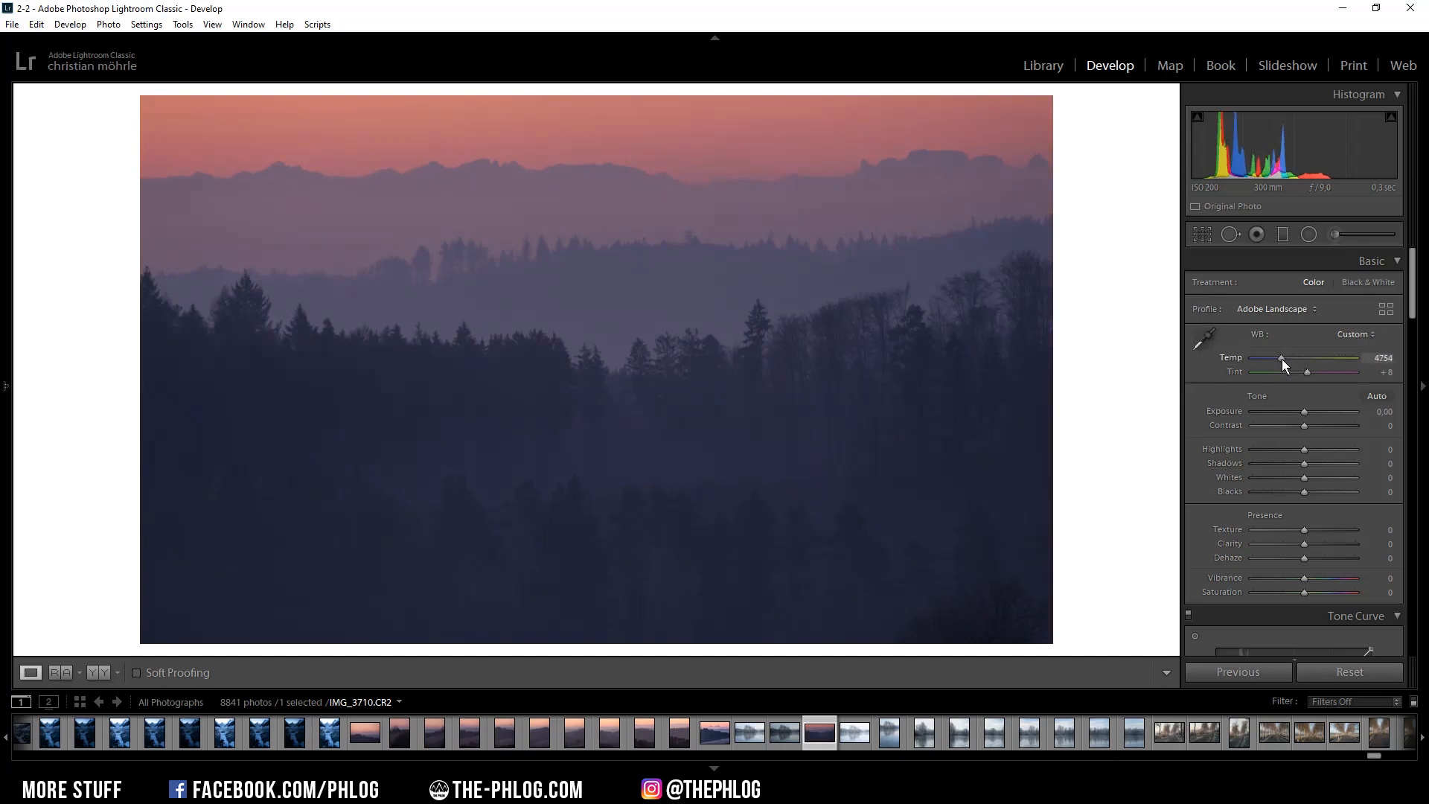
pyautogui.moveTo(1282, 359); pyautogui.dragTo(1303, 372)
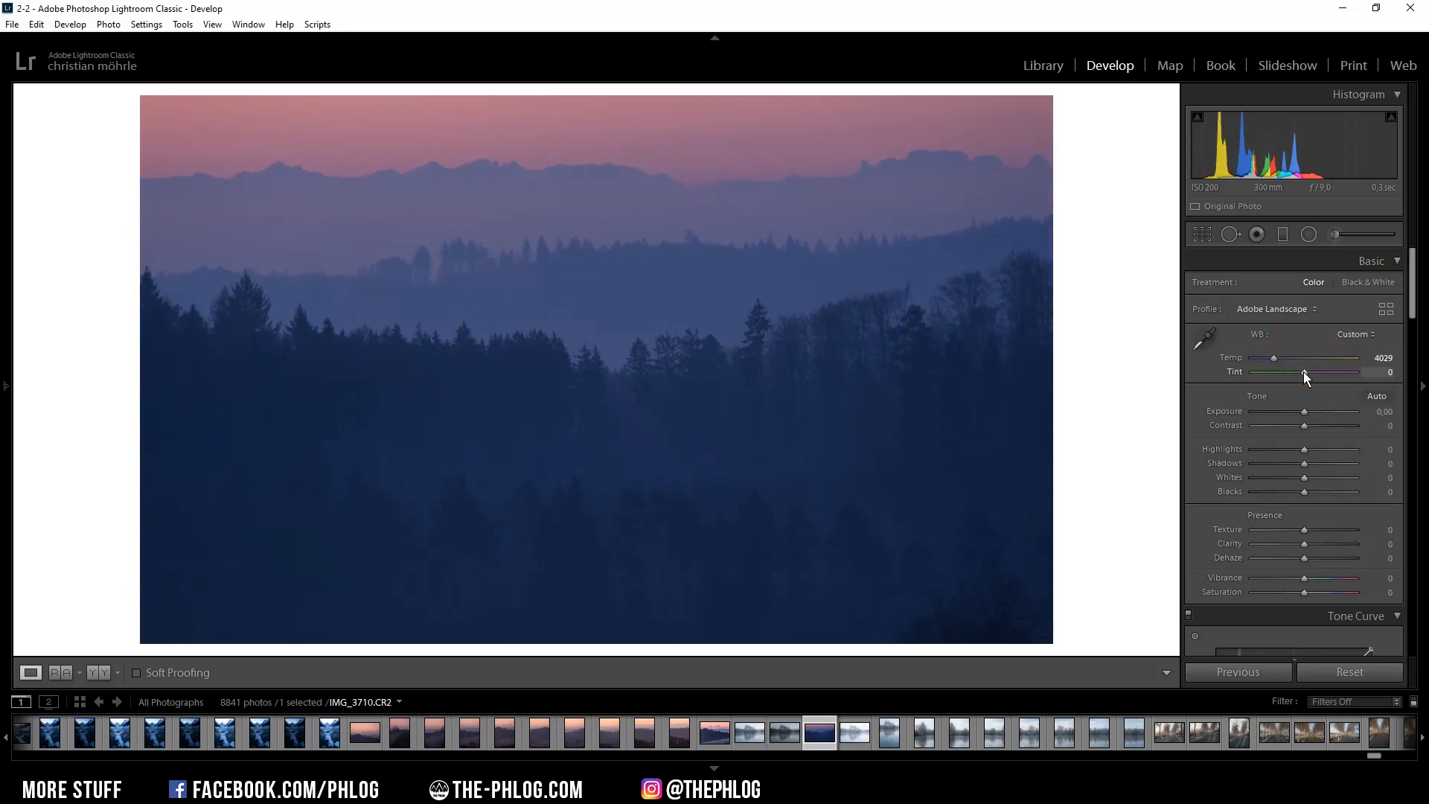
# Set the photo's basic tone to Whites +57, Blacks -22 and Contrast +100
pyautogui.scroll(-2, 1281, 384)
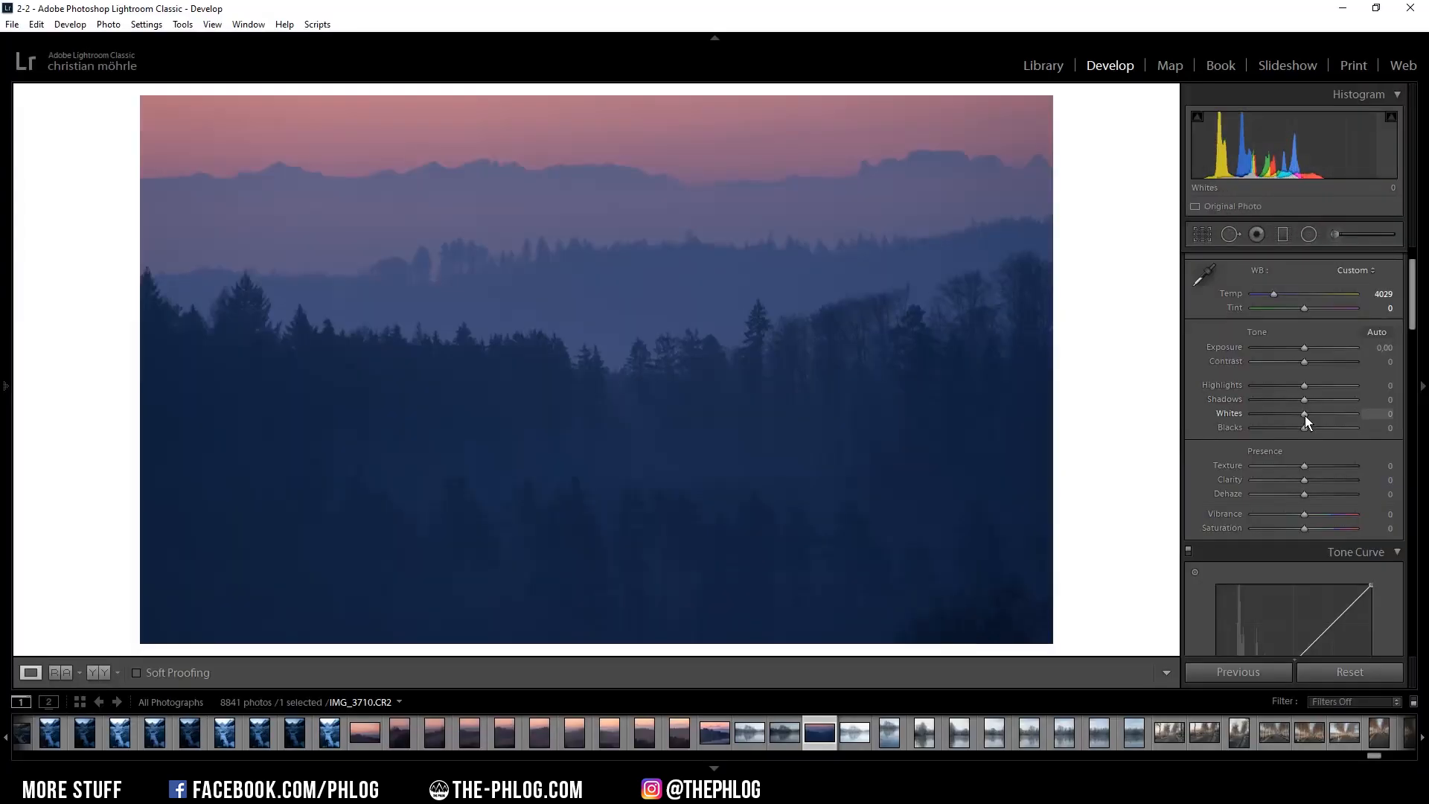
pyautogui.moveTo(1305, 415); pyautogui.dragTo(1334, 418)
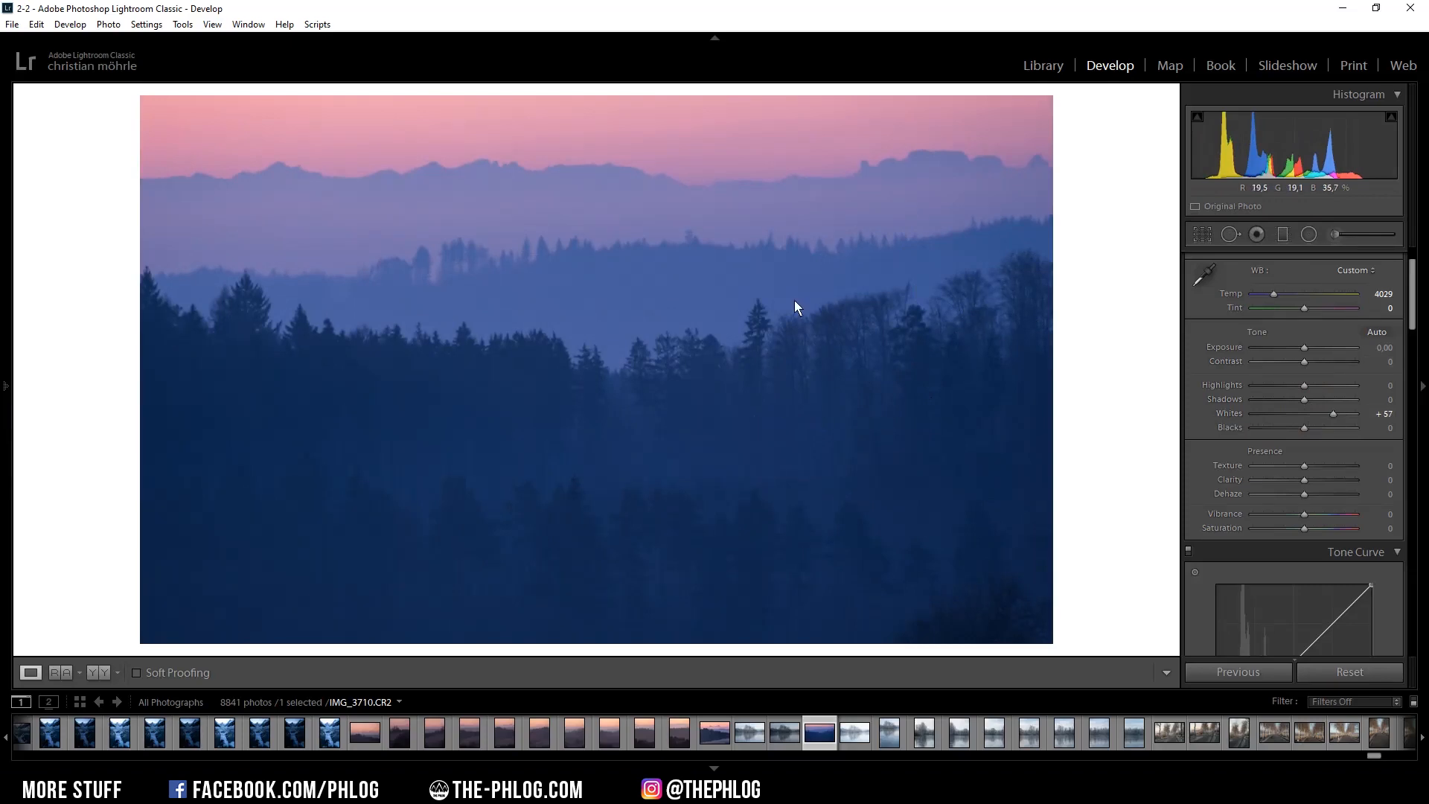
pyautogui.moveTo(1301, 433); pyautogui.dragTo(1295, 437)
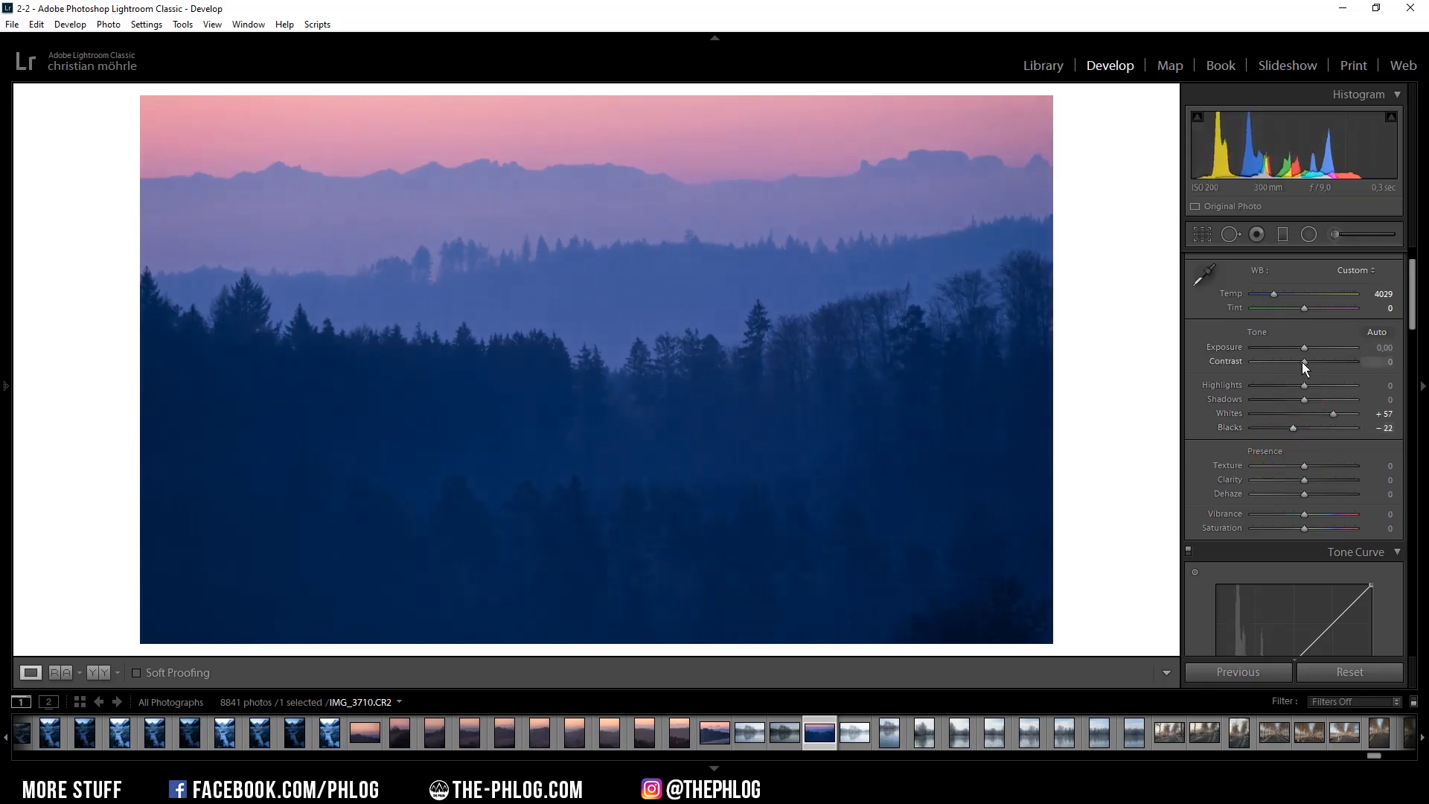
pyautogui.moveTo(1303, 363); pyautogui.dragTo(1369, 360)
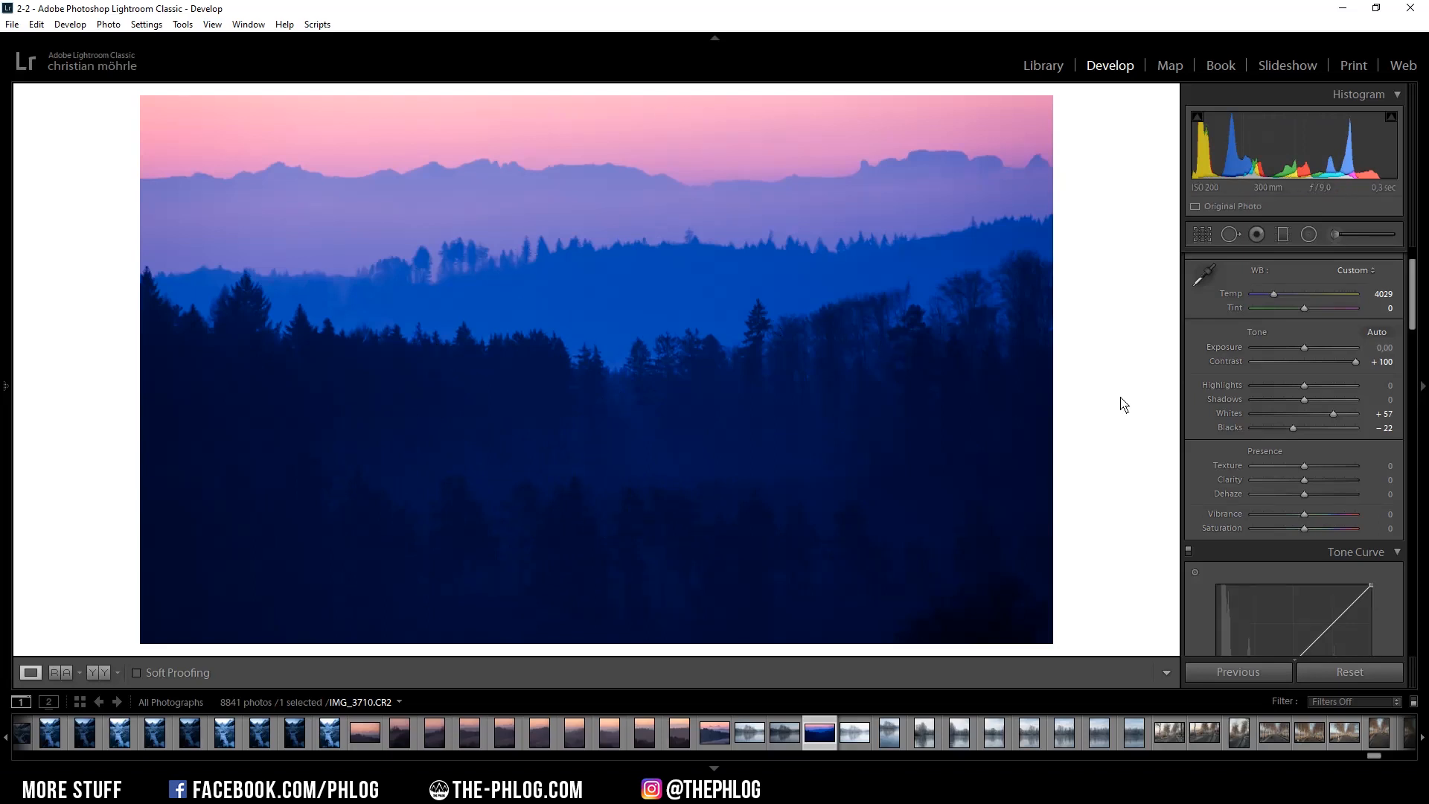
# Set the photo's global Saturation to -28, Texture to -26 and Clarity to +28
pyautogui.moveTo(1306, 528); pyautogui.dragTo(1293, 527)
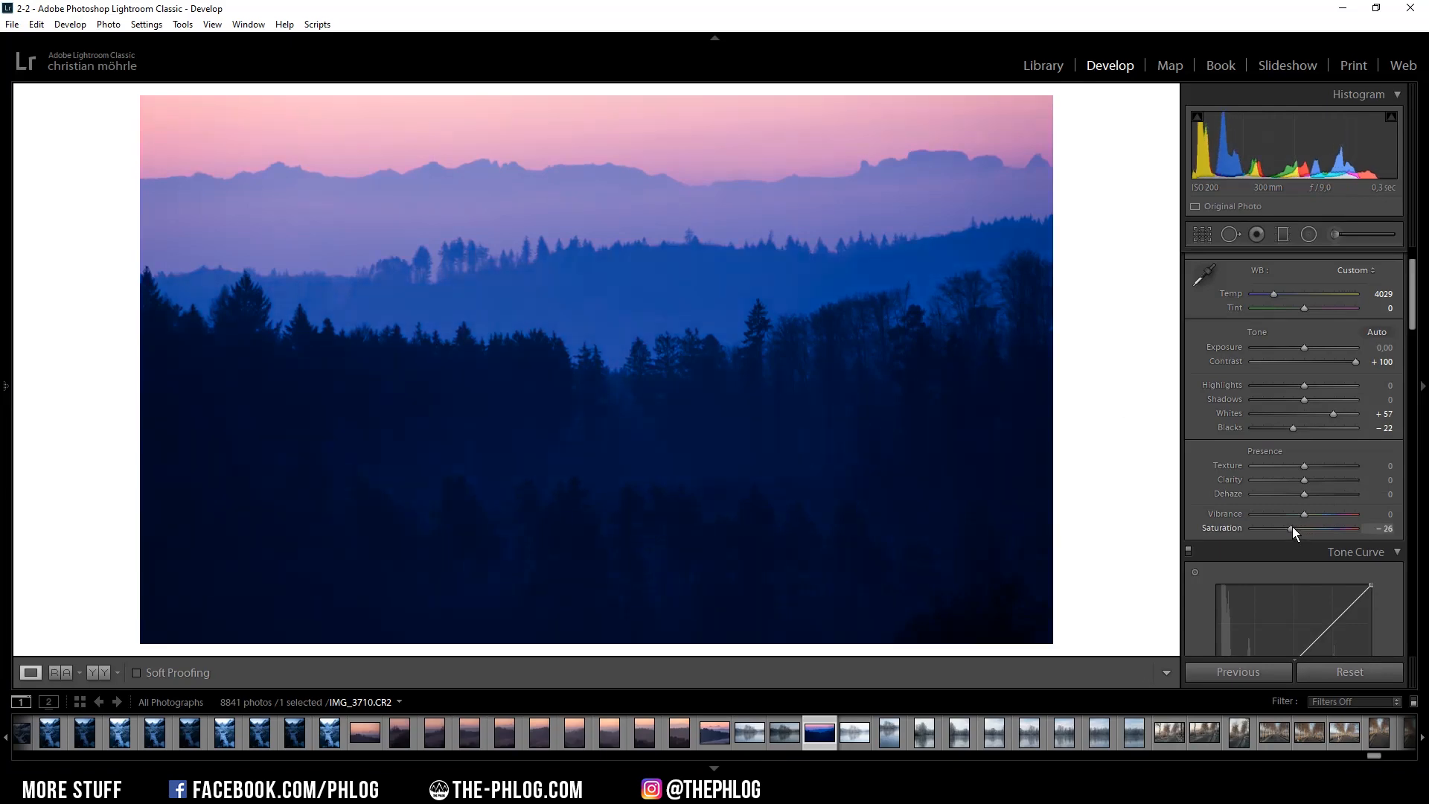
pyautogui.moveTo(1293, 530); pyautogui.dragTo(1293, 531)
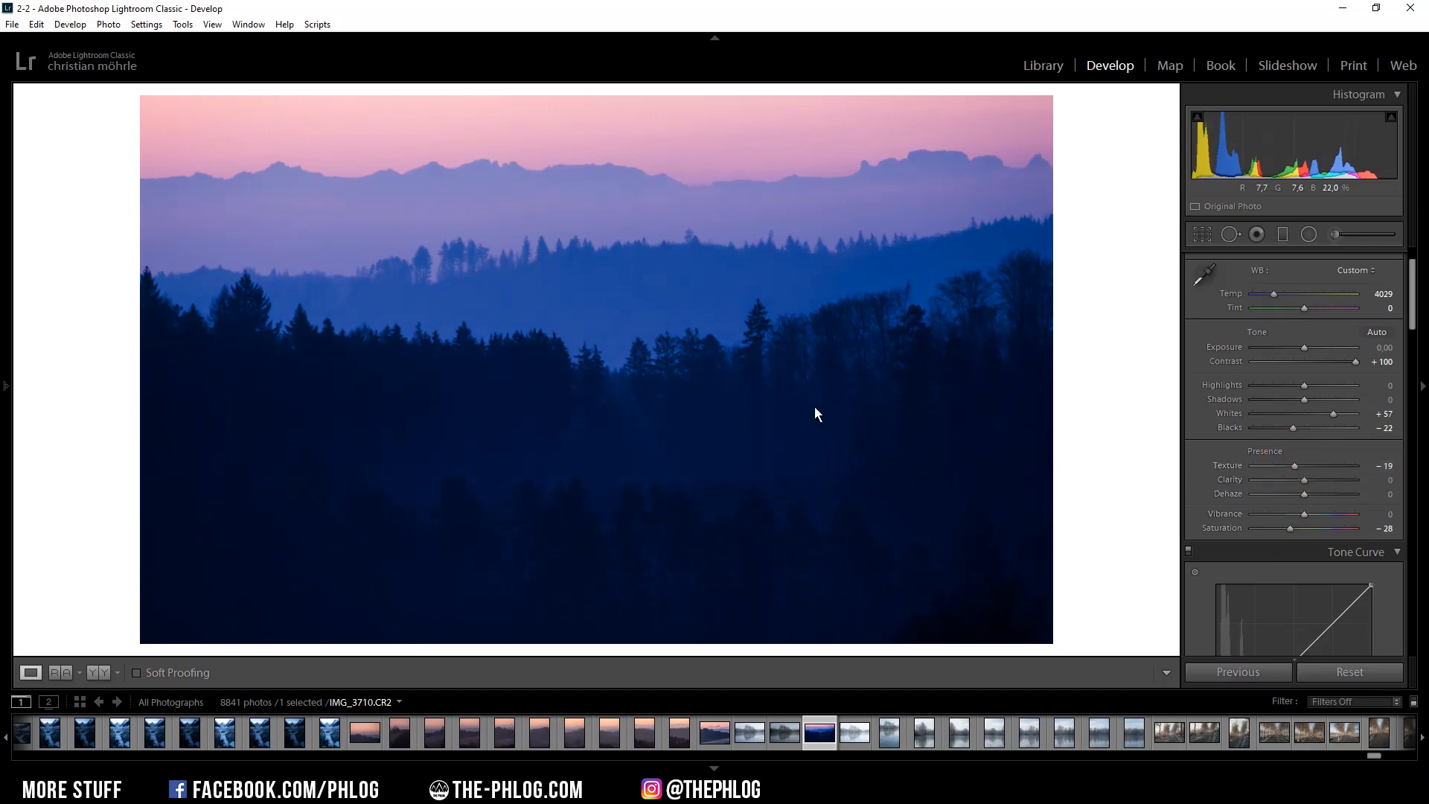
pyautogui.moveTo(1295, 466); pyautogui.dragTo(1291, 466)
pyautogui.moveTo(1309, 480); pyautogui.dragTo(1321, 485)
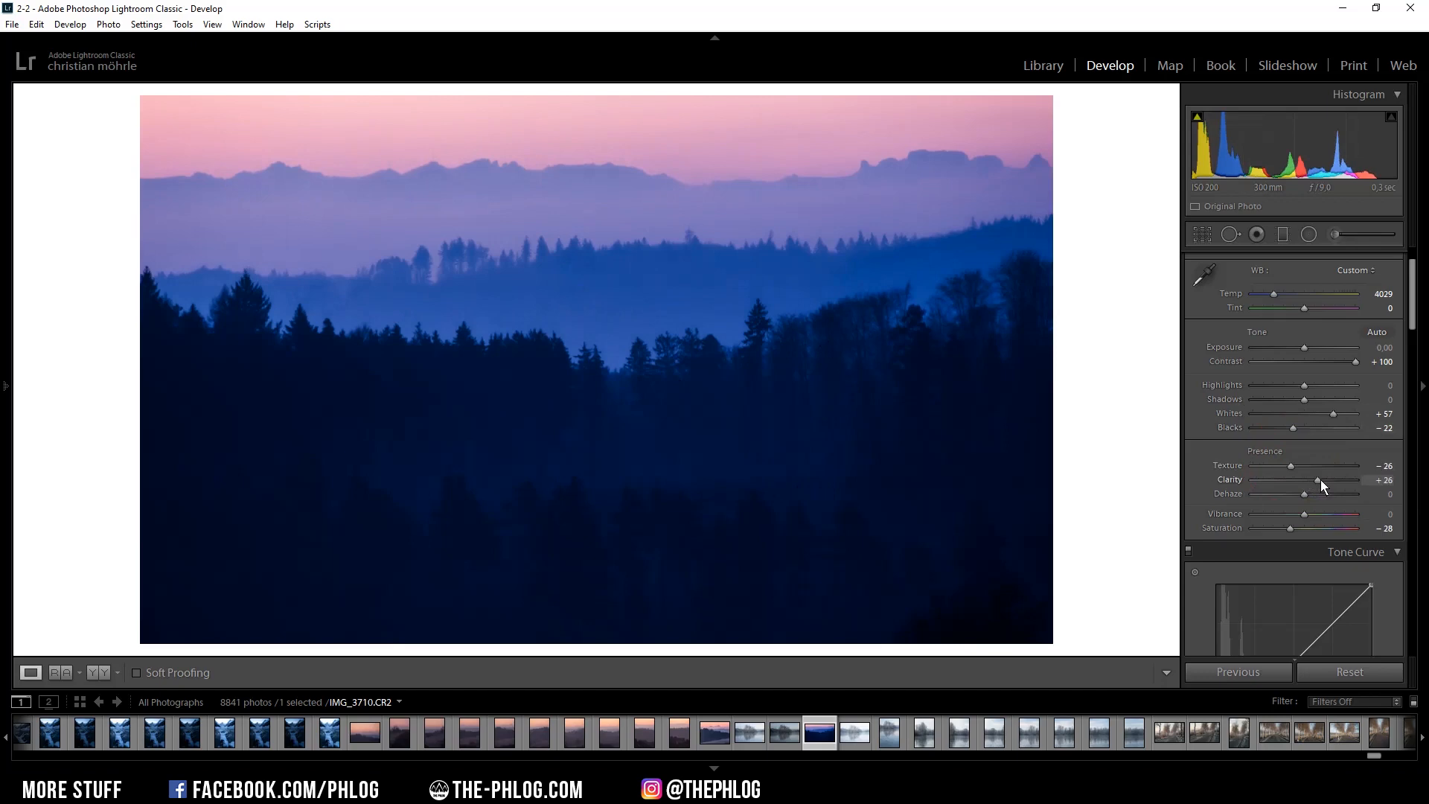
pyautogui.moveTo(1321, 479); pyautogui.dragTo(1323, 480)
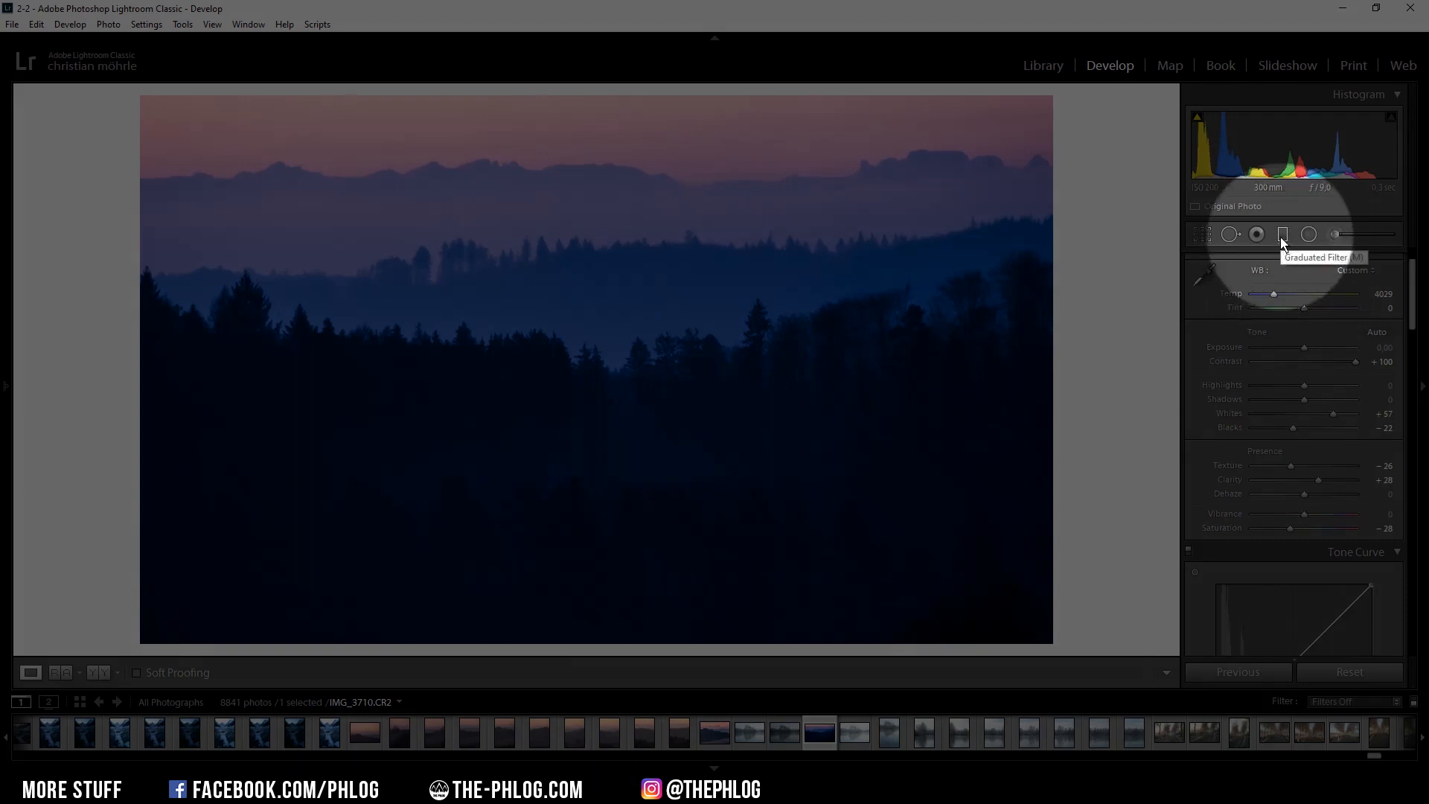
# Raise Whites to 100 in the existing graduated filter that covers the dark forest
pyautogui.click(1282, 236)
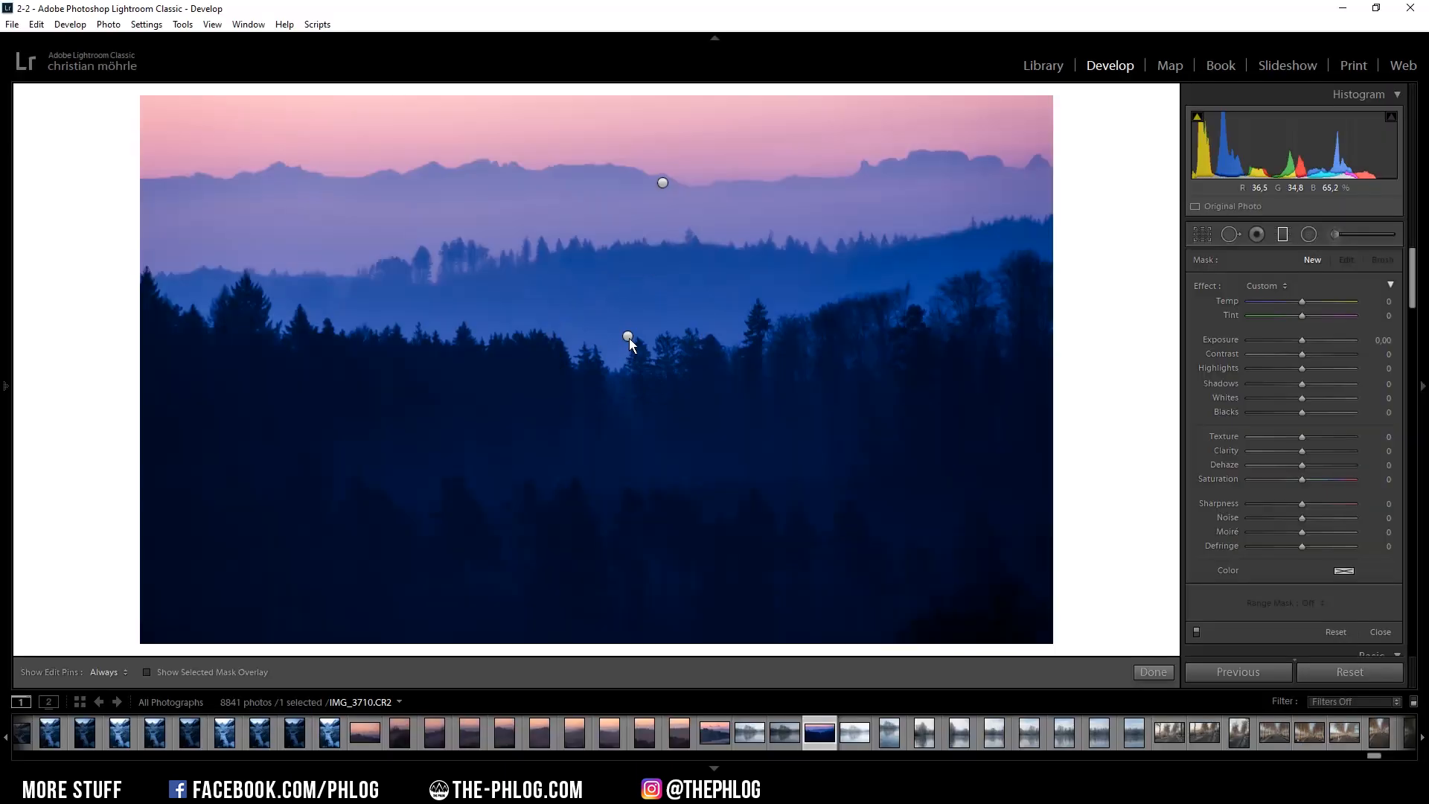
pyautogui.click(629, 337)
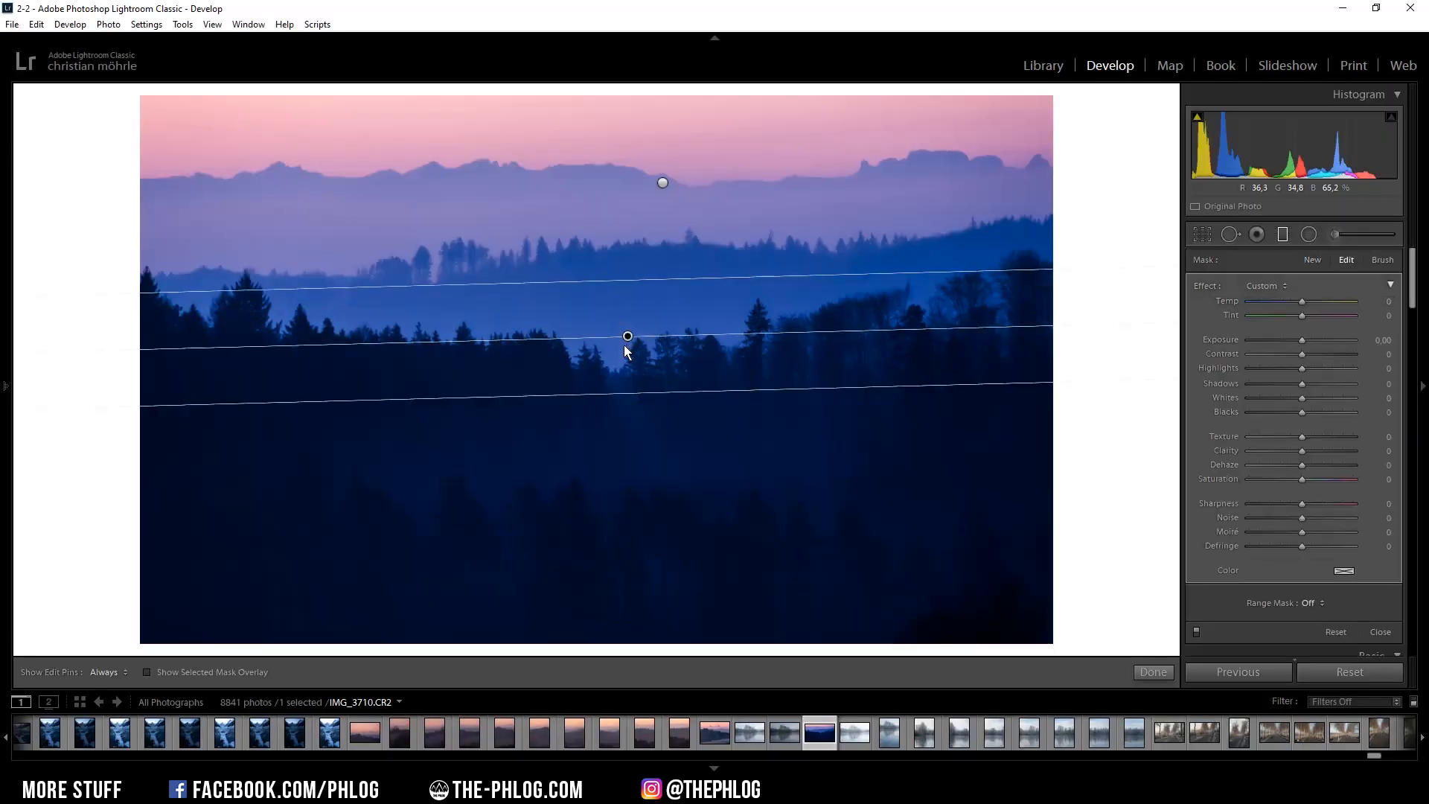
pyautogui.click(1304, 399)
pyautogui.moveTo(1352, 400); pyautogui.dragTo(1394, 399)
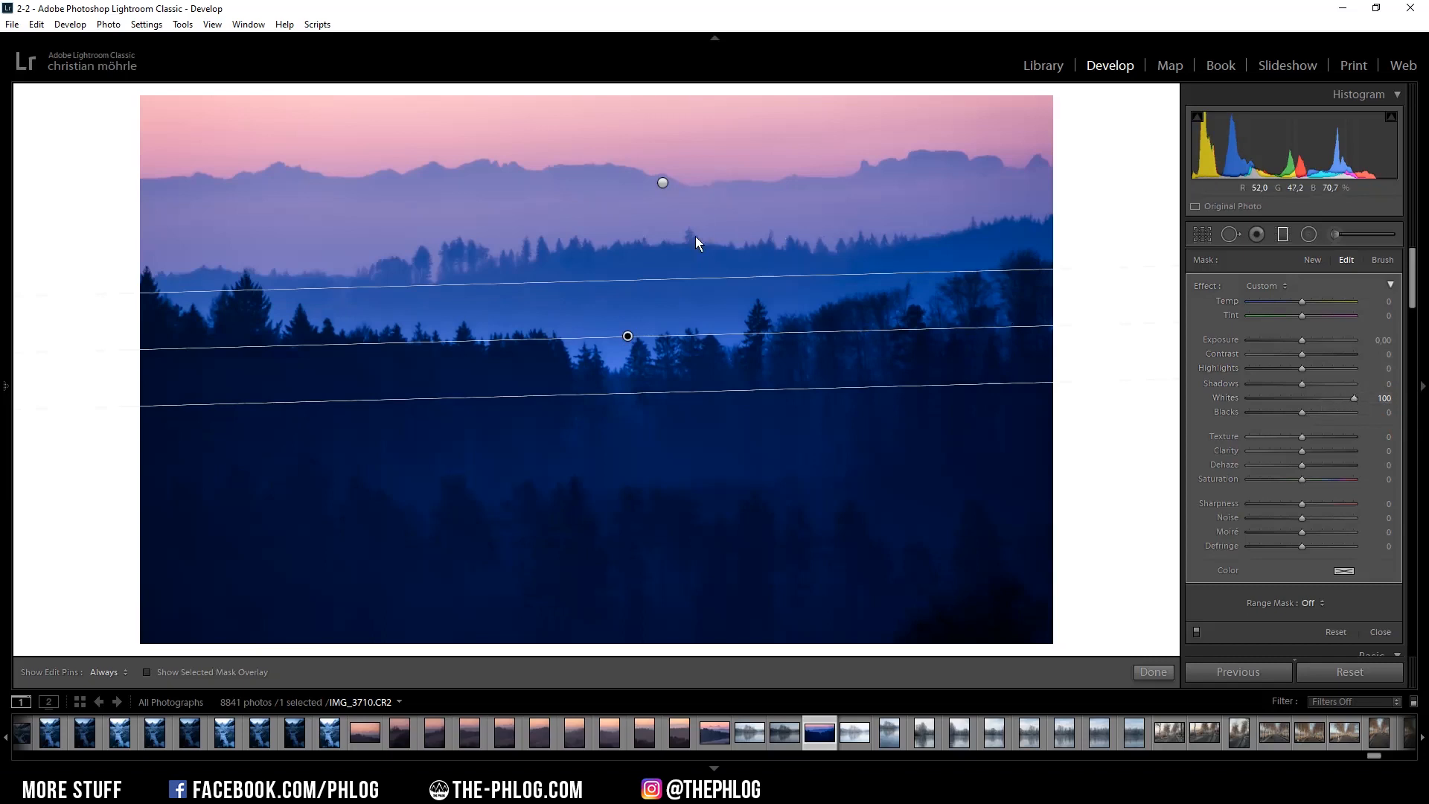
# Set the sky's graduated filter to Temp 15 and Tint 11, raise its Noise setting to the maximum, and finish filter editing
pyautogui.click(664, 183)
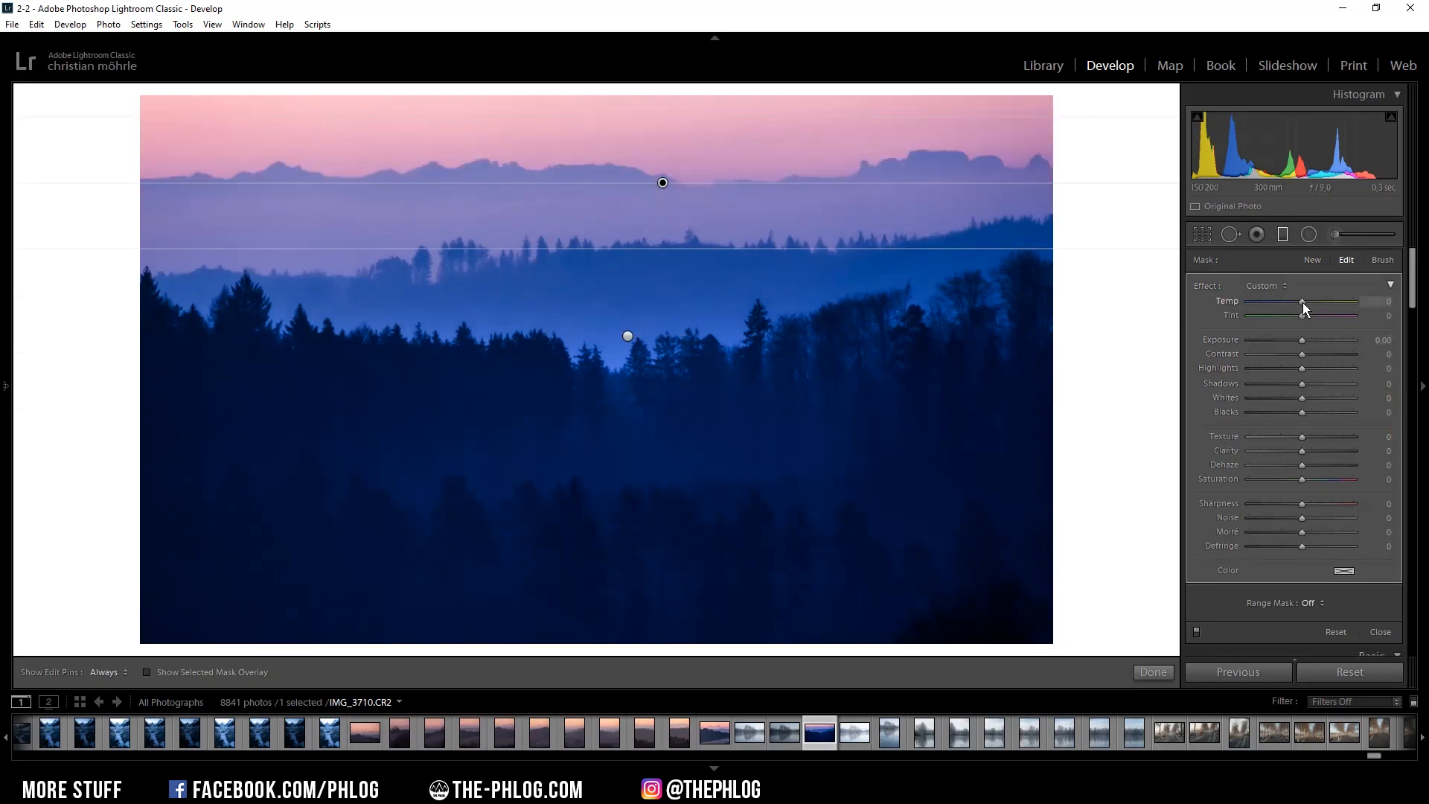
pyautogui.moveTo(1306, 302); pyautogui.dragTo(1311, 302)
pyautogui.moveTo(1306, 315); pyautogui.dragTo(1314, 316)
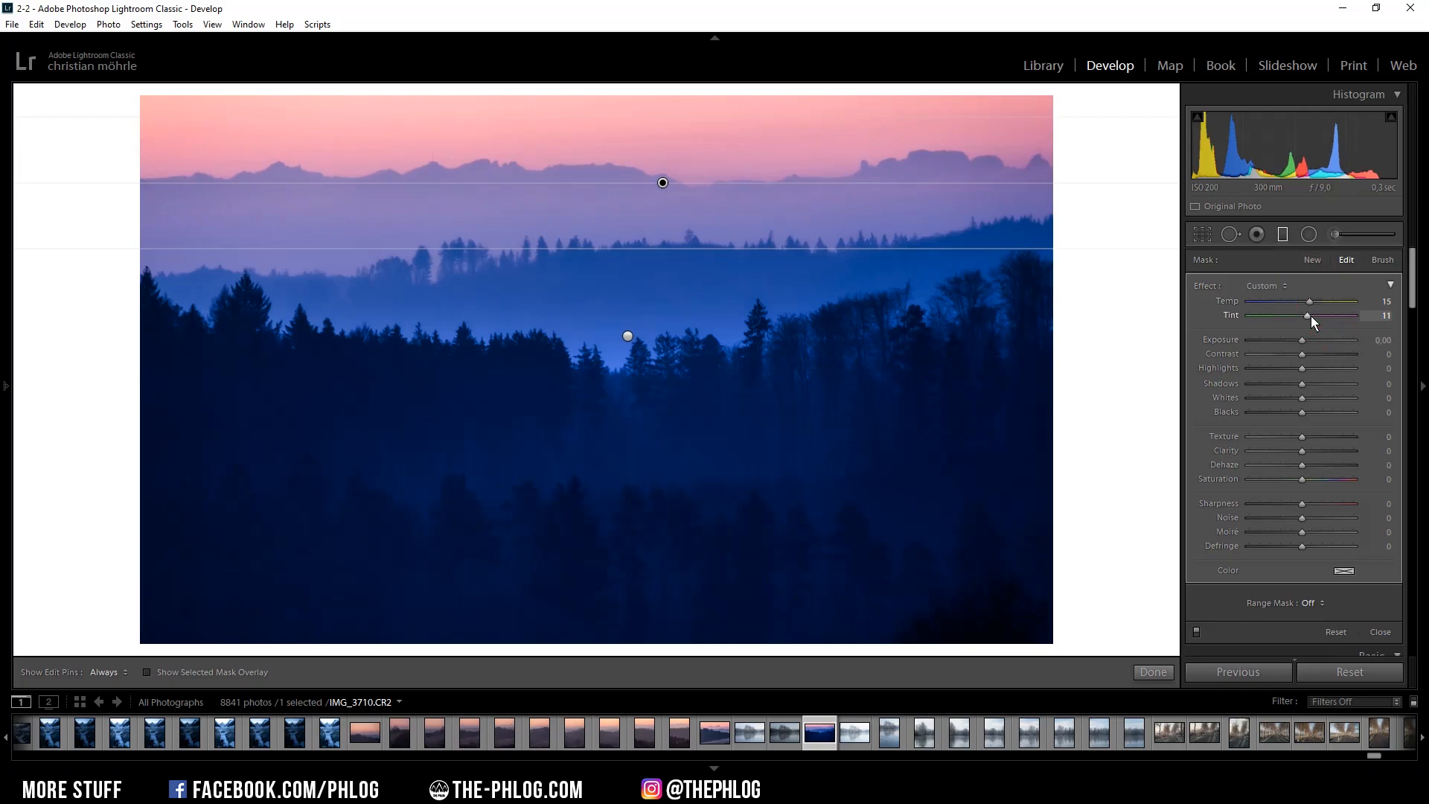
pyautogui.moveTo(1309, 517); pyautogui.dragTo(1407, 517)
pyautogui.click(1285, 234)
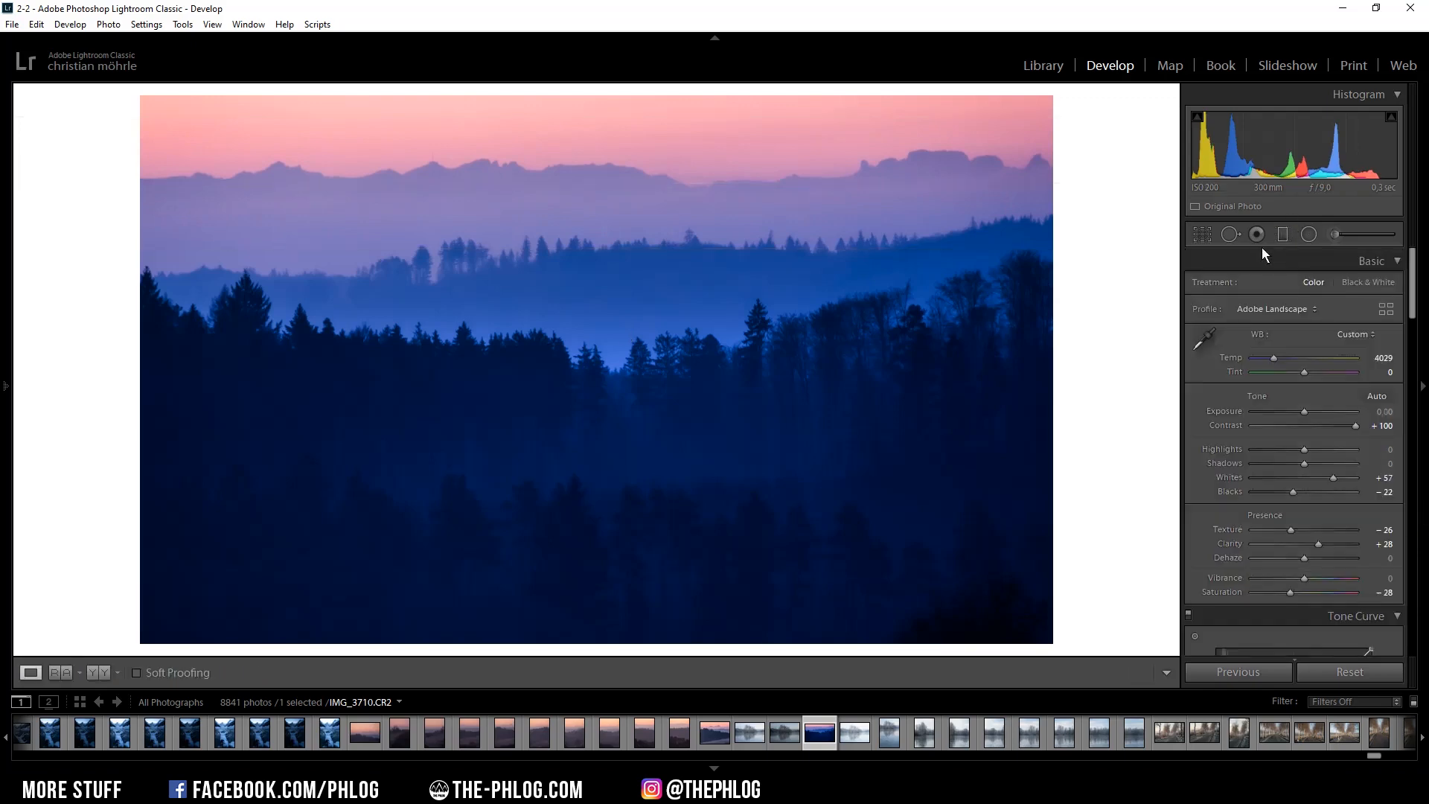
# Reduce the saturation of the blue tones to -33 in the HSL adjustments
pyautogui.moveTo(1412, 282); pyautogui.dragTo(1413, 378)
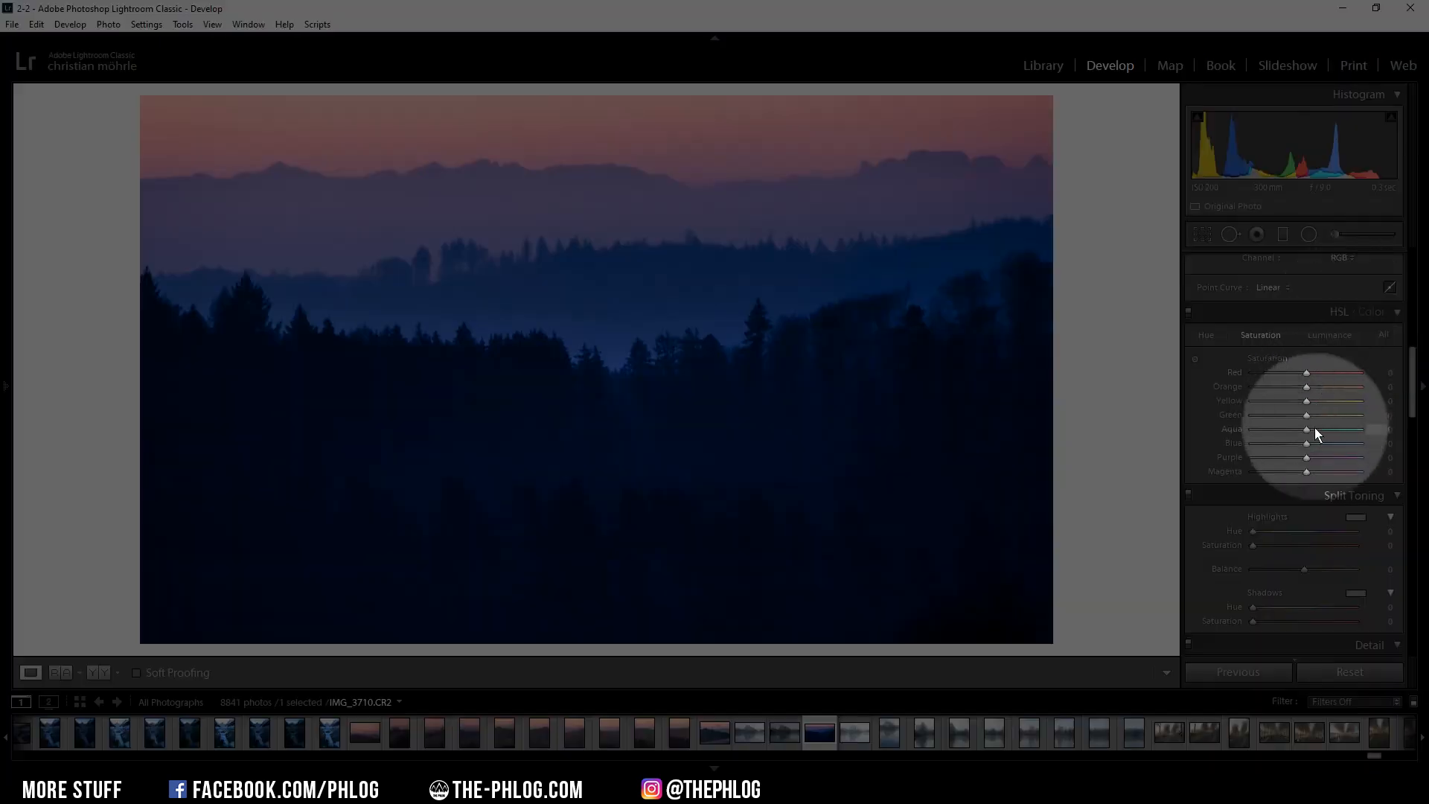
pyautogui.moveTo(1308, 443); pyautogui.dragTo(1285, 441)
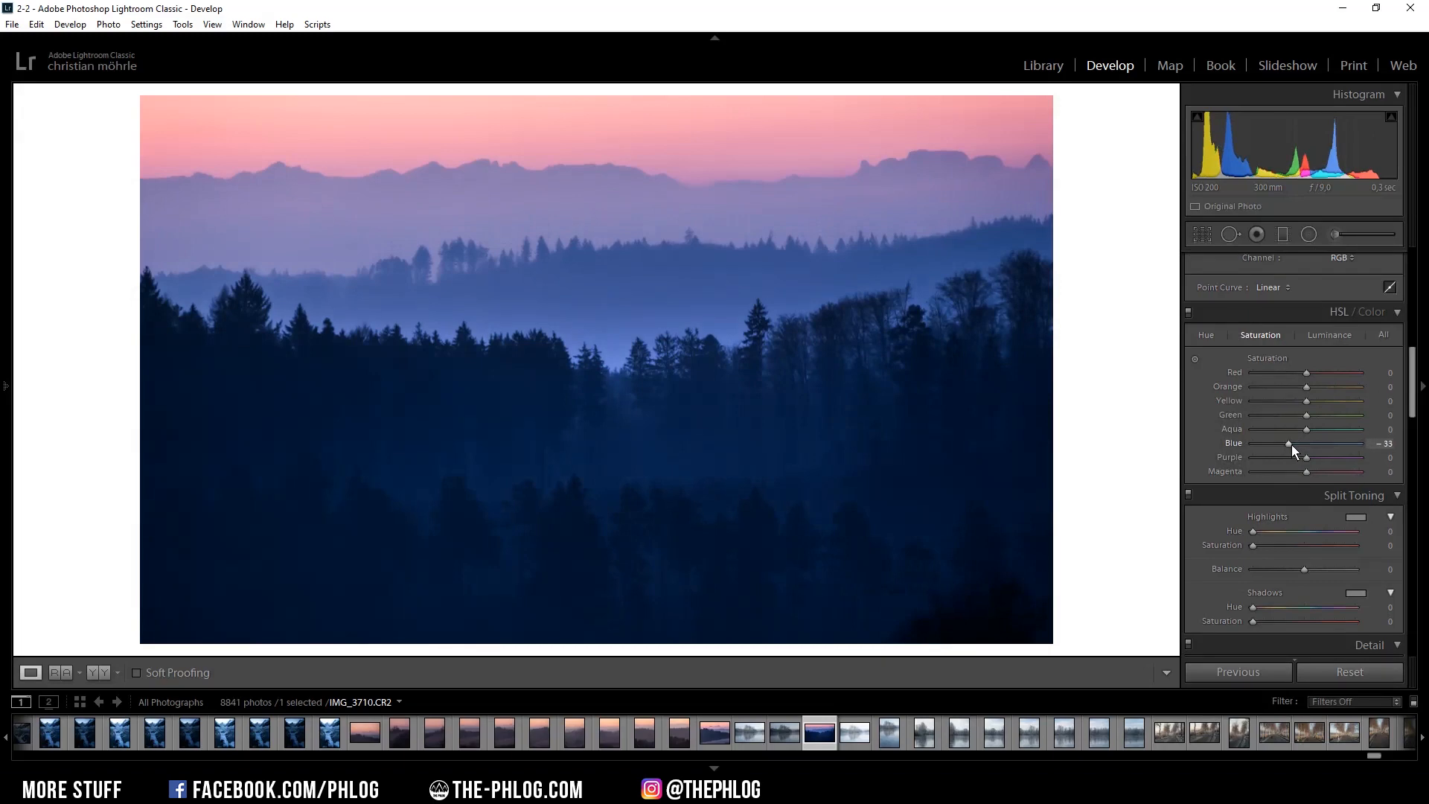
pyautogui.moveTo(1290, 445); pyautogui.dragTo(1290, 444)
# Split-tone the highlights with a warm color at hue 45 and saturation 15
pyautogui.moveTo(1412, 383); pyautogui.dragTo(1412, 417)
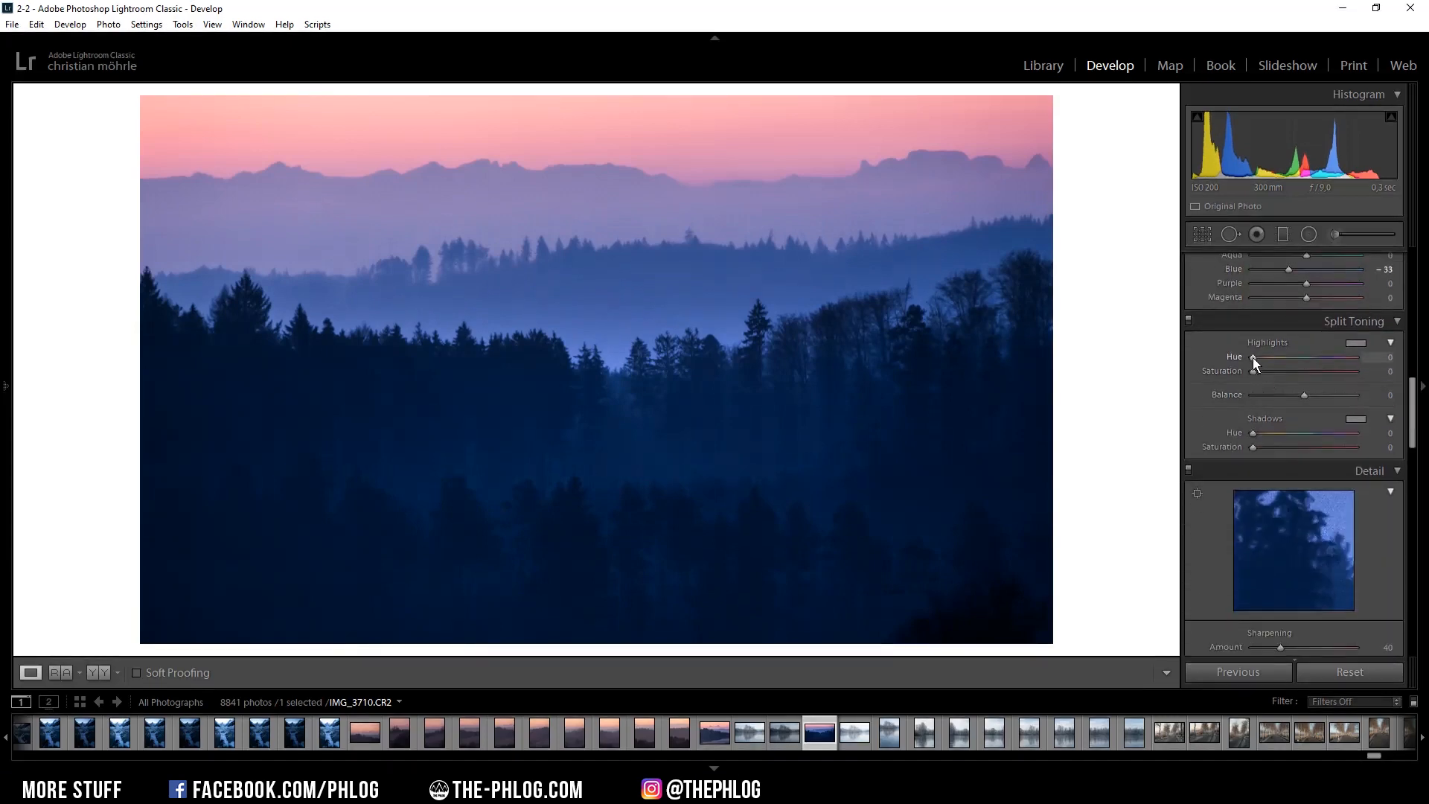
pyautogui.click(1356, 344)
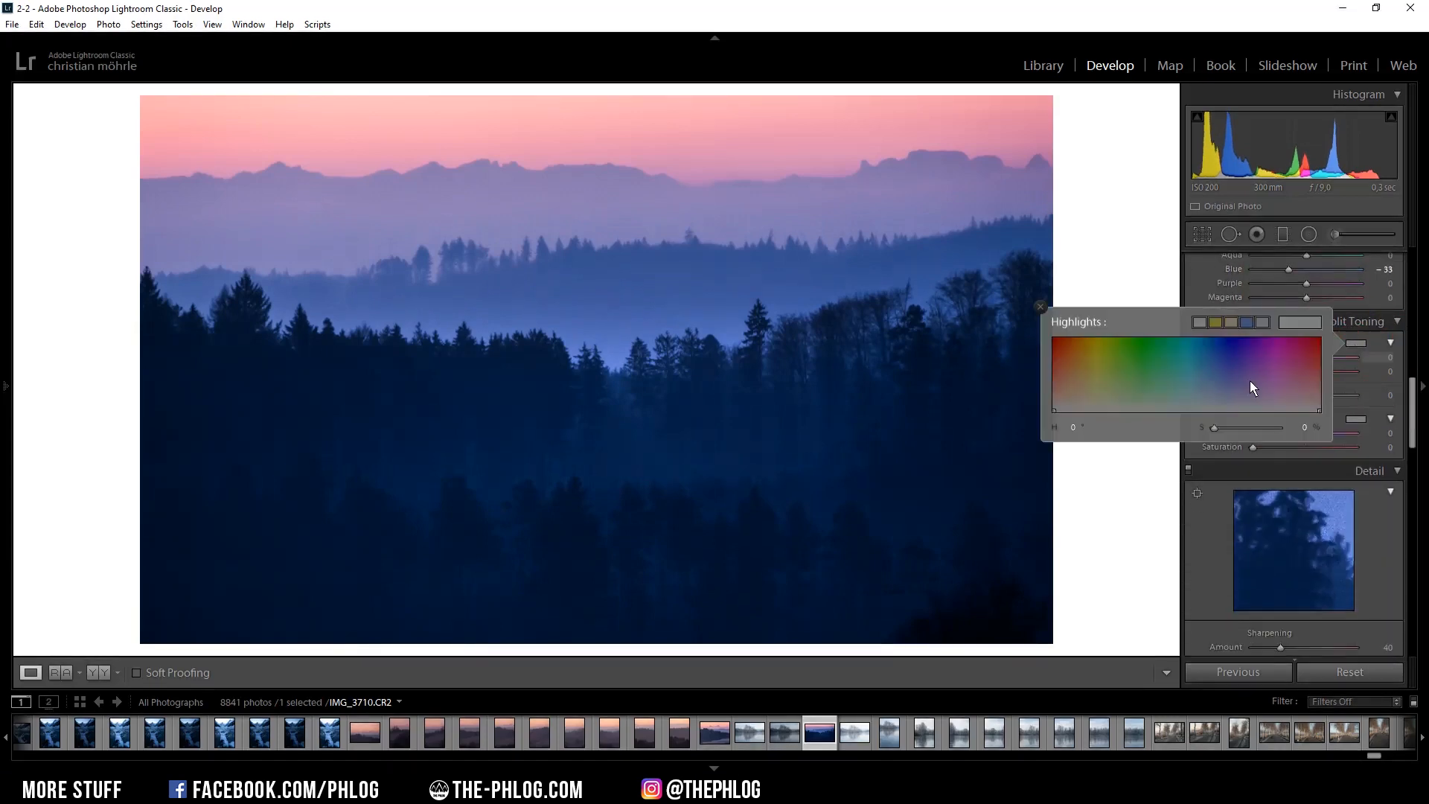
pyautogui.click(1368, 358)
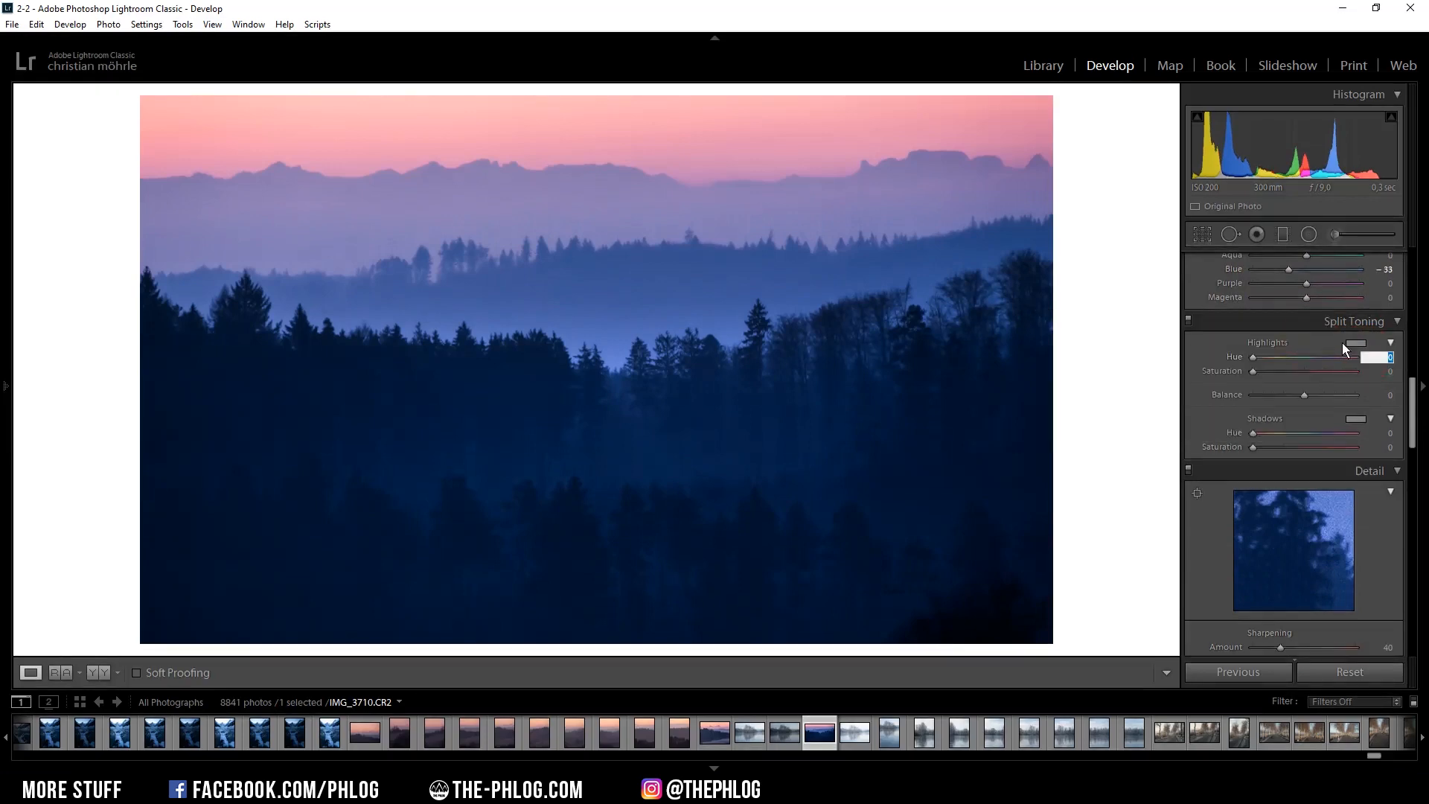
pyautogui.click(1351, 343)
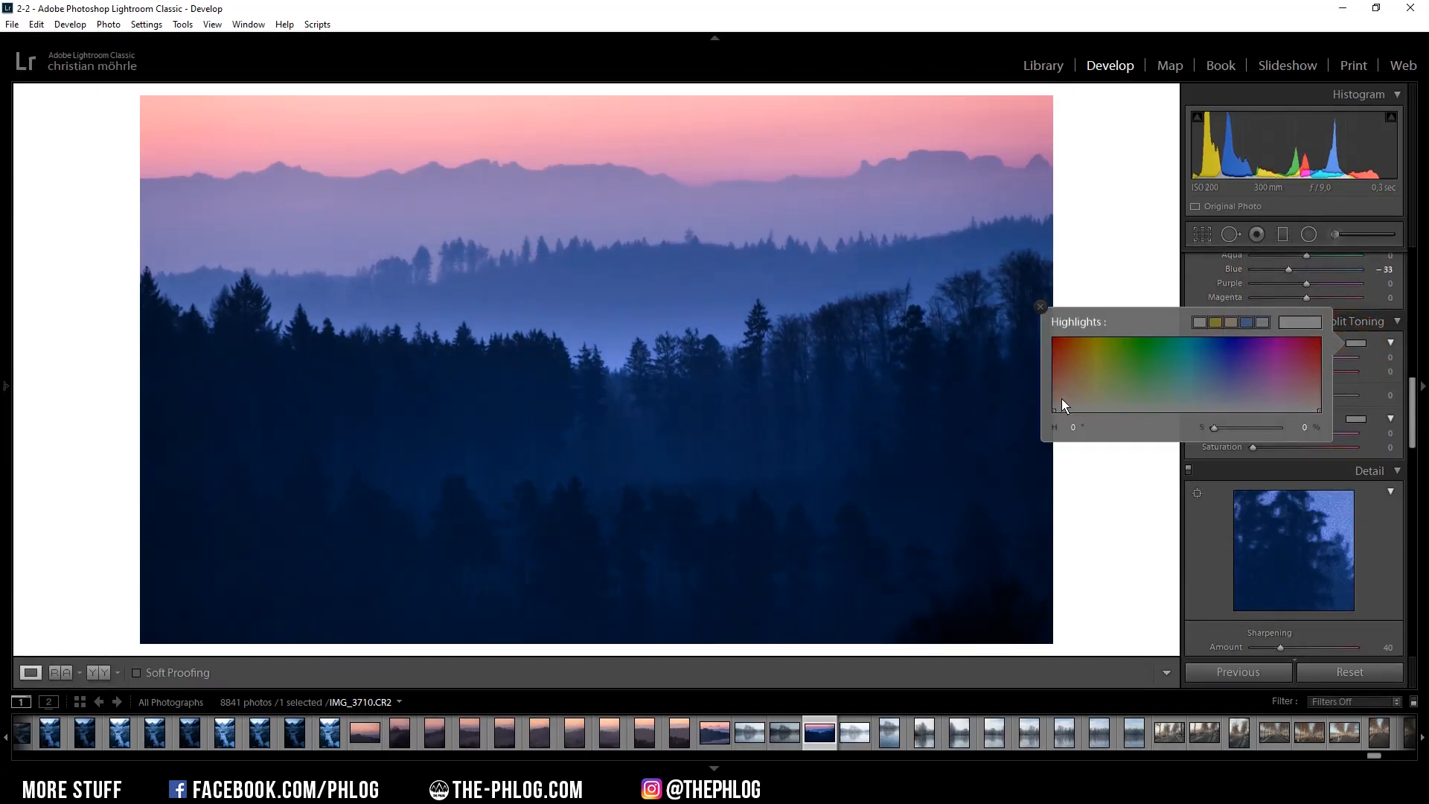
pyautogui.moveTo(1087, 398); pyautogui.dragTo(1075, 393)
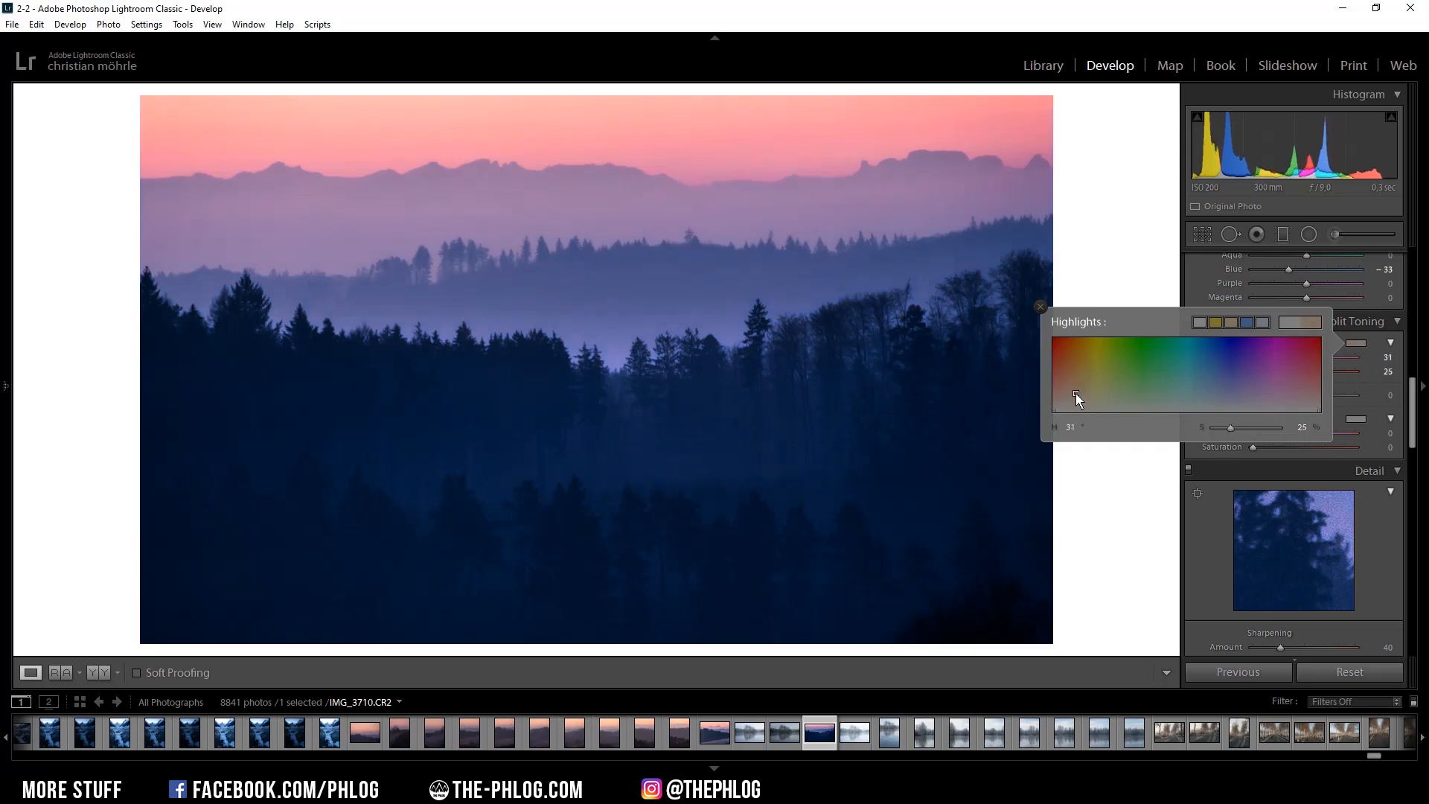
pyautogui.moveTo(1075, 393); pyautogui.dragTo(1085, 395)
pyautogui.moveTo(1232, 430); pyautogui.dragTo(1216, 428)
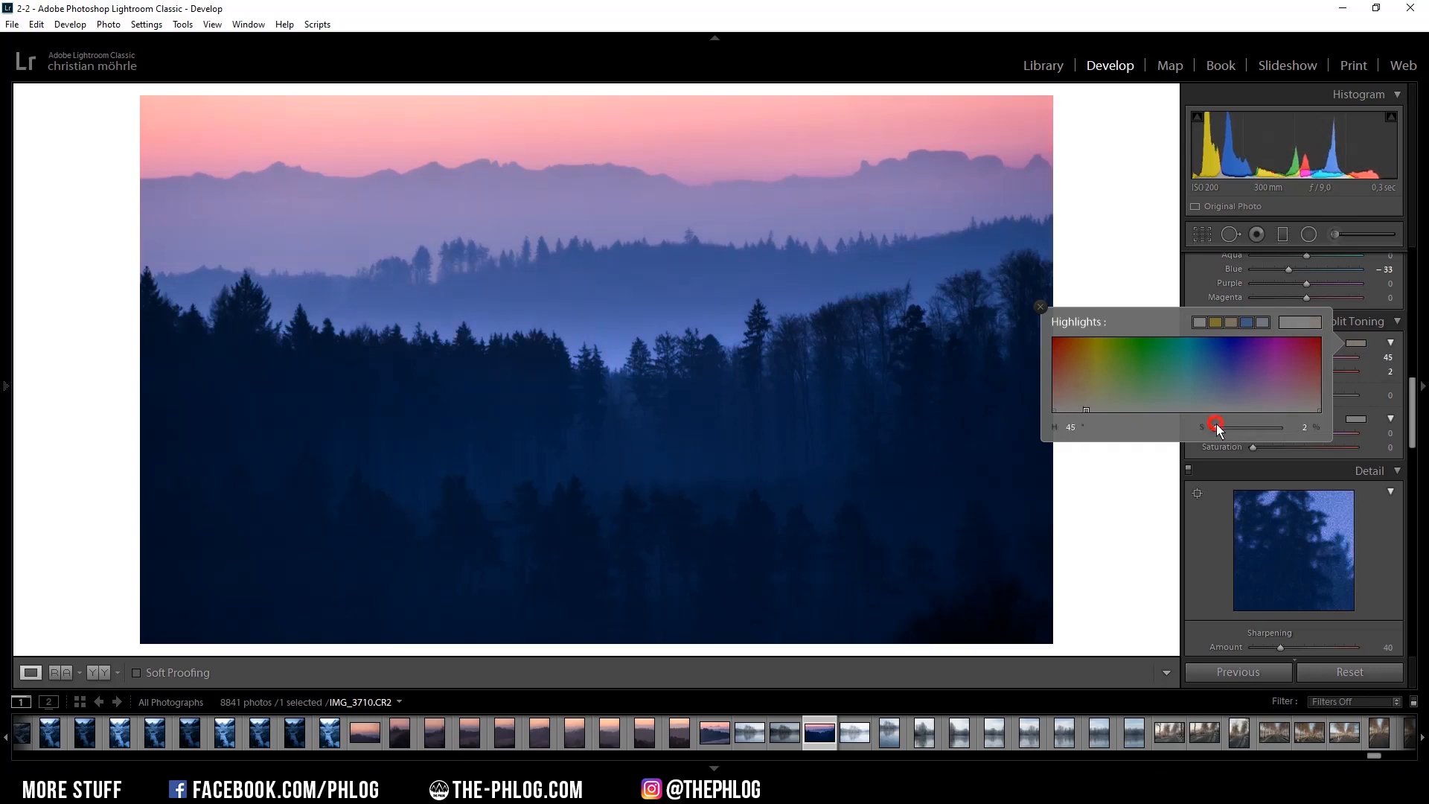
pyautogui.press('Escape')
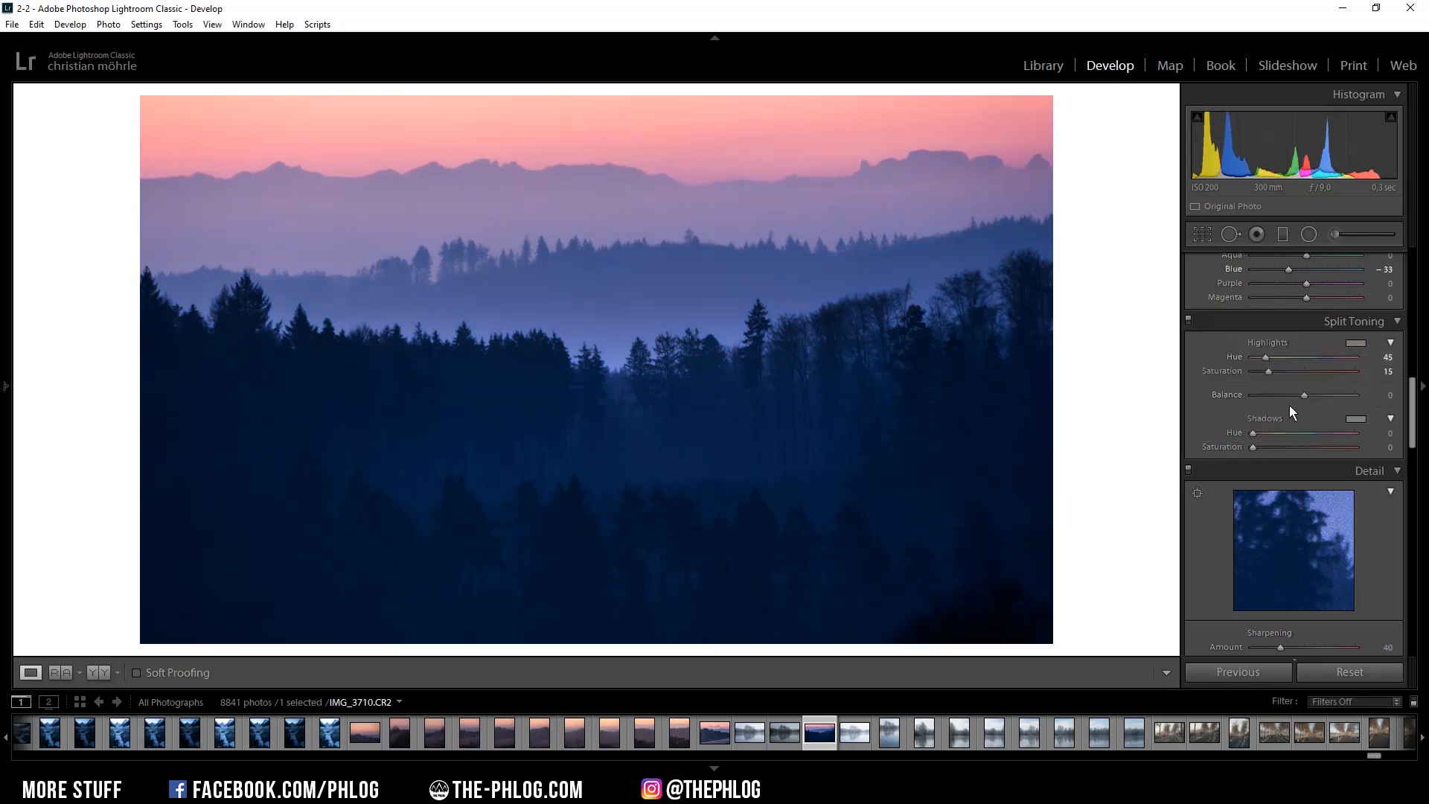
# Set the split toning balance to -28 and compare the photo with and without the toning
pyautogui.moveTo(1300, 399); pyautogui.dragTo(1287, 396)
pyautogui.hotkey('ctrl', 'z')
pyautogui.click(1189, 319)
# Sharpen the photo with Amount 62, Radius 0.5, Detail 100 and Masking 35, checking the edge mask preview
pyautogui.scroll(-4, 1391, 436)
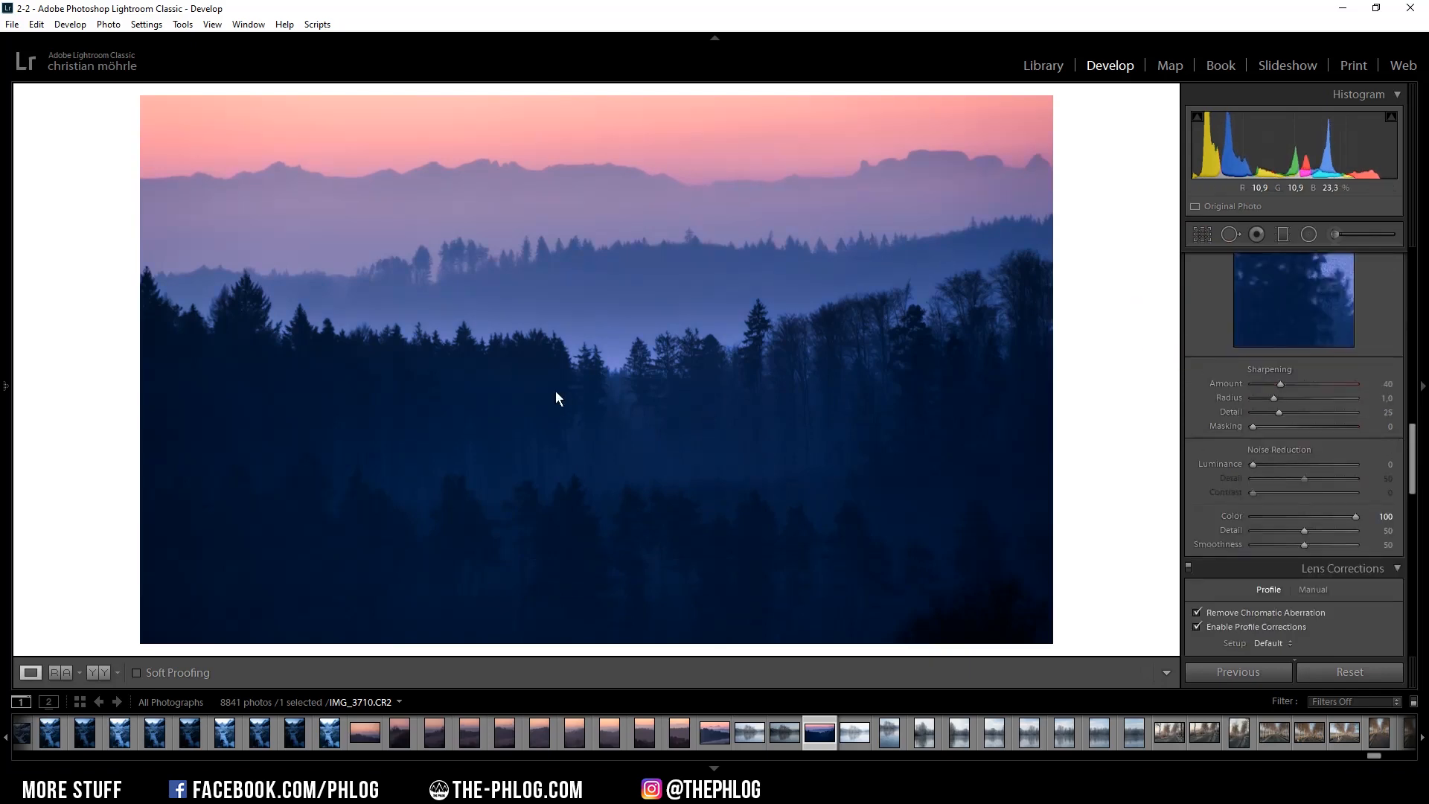
pyautogui.moveTo(1285, 384); pyautogui.dragTo(1283, 431)
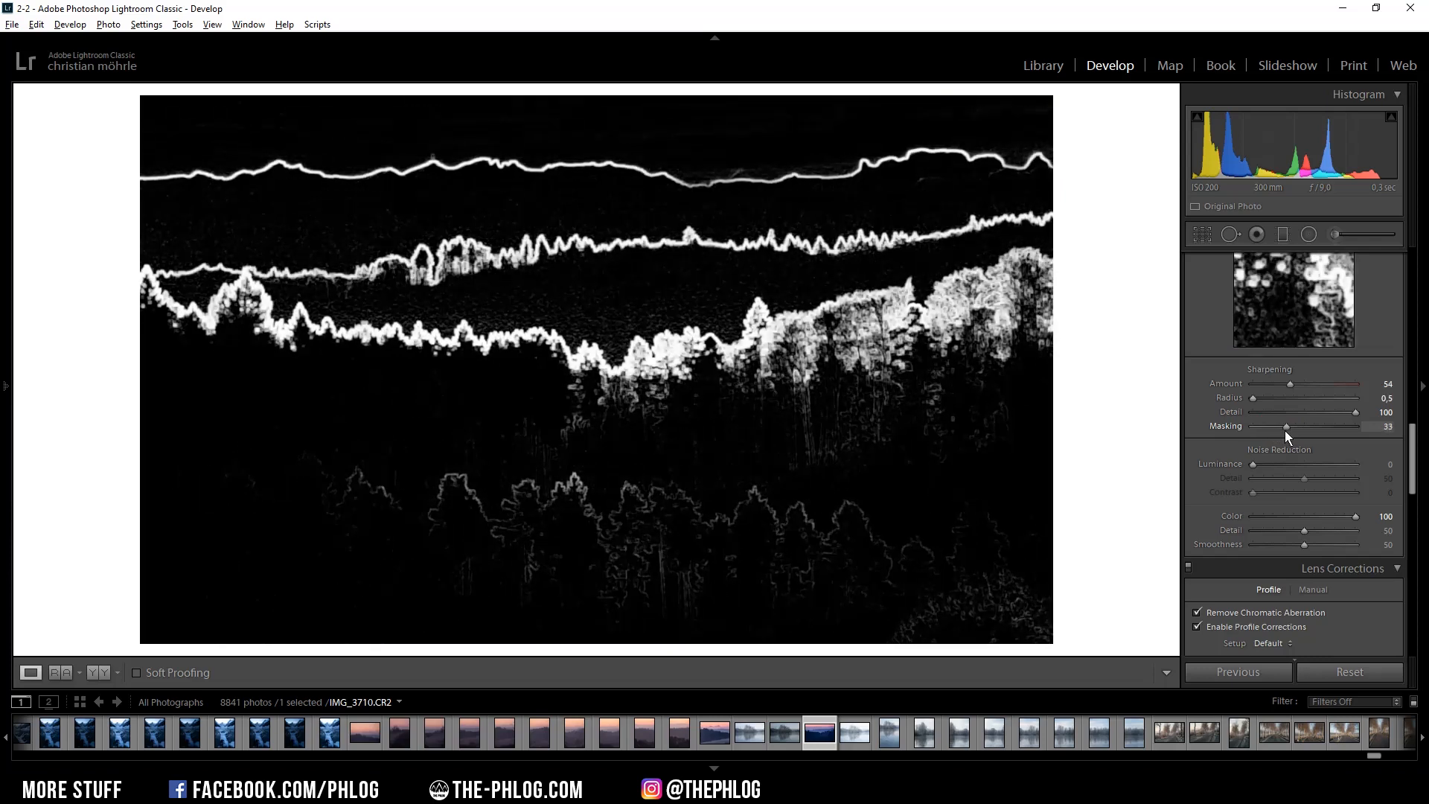
pyautogui.moveTo(1287, 431); pyautogui.dragTo(1287, 431)
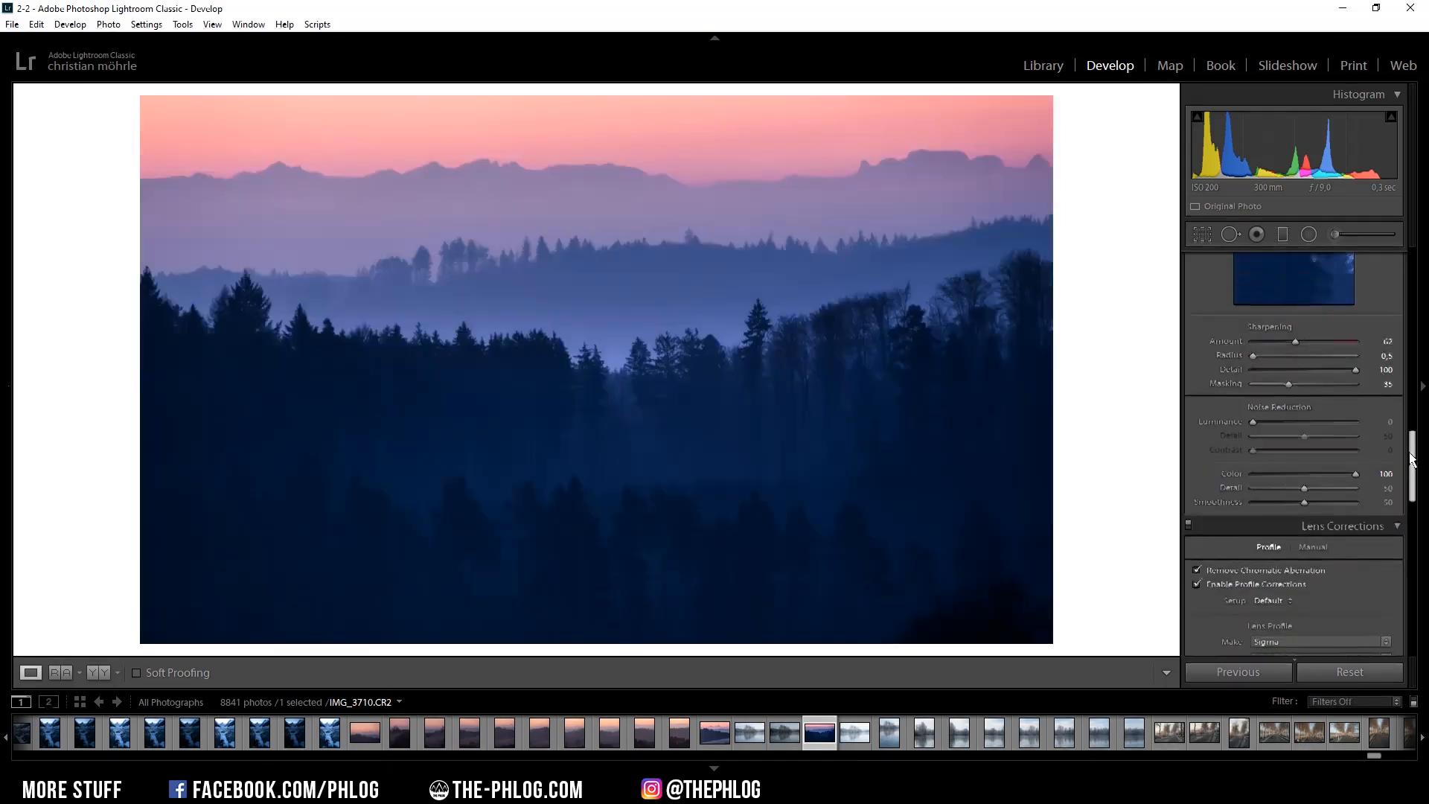
pyautogui.scroll(2, 1406, 433)
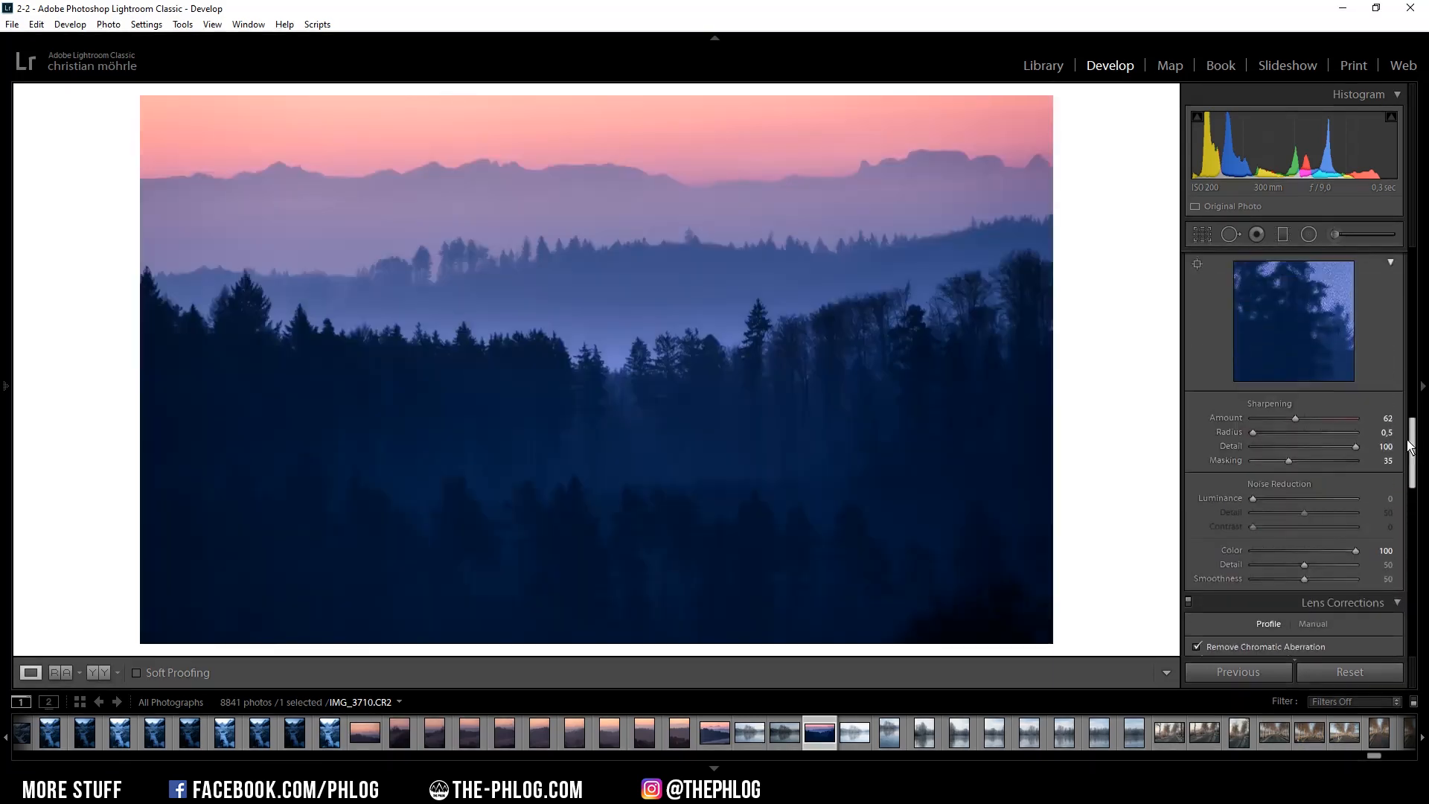
pyautogui.scroll(5, 1406, 438)
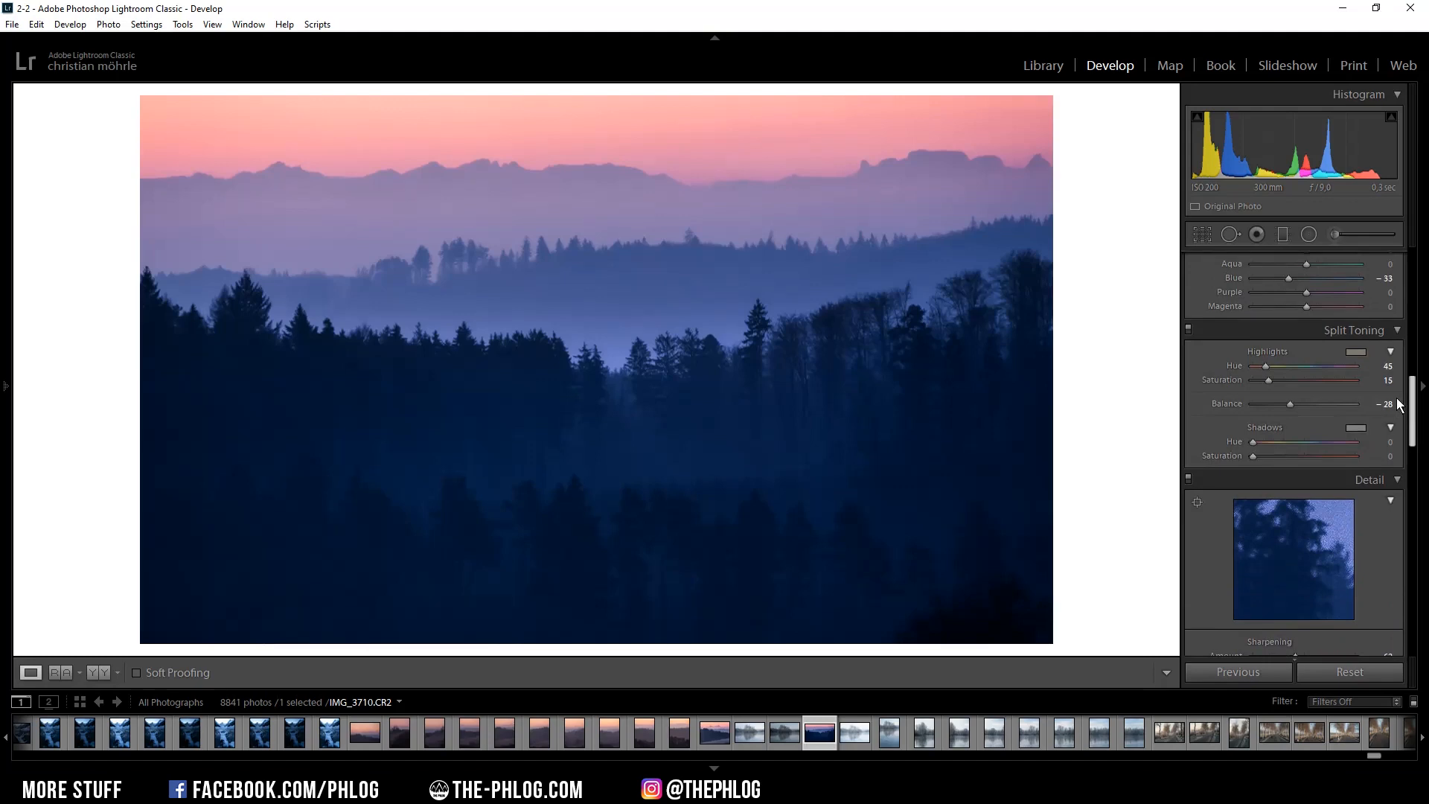
pyautogui.scroll(10, 1400, 404)
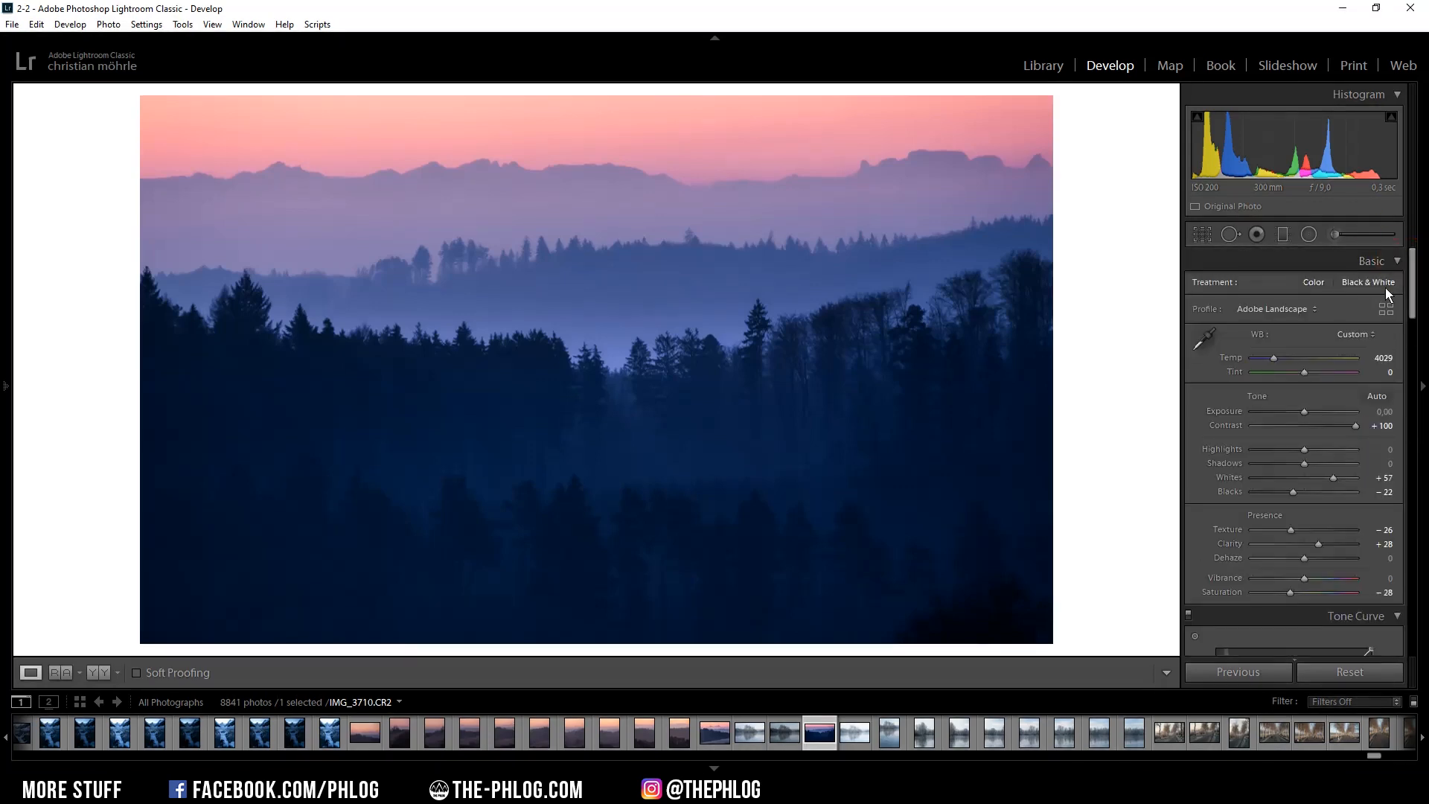